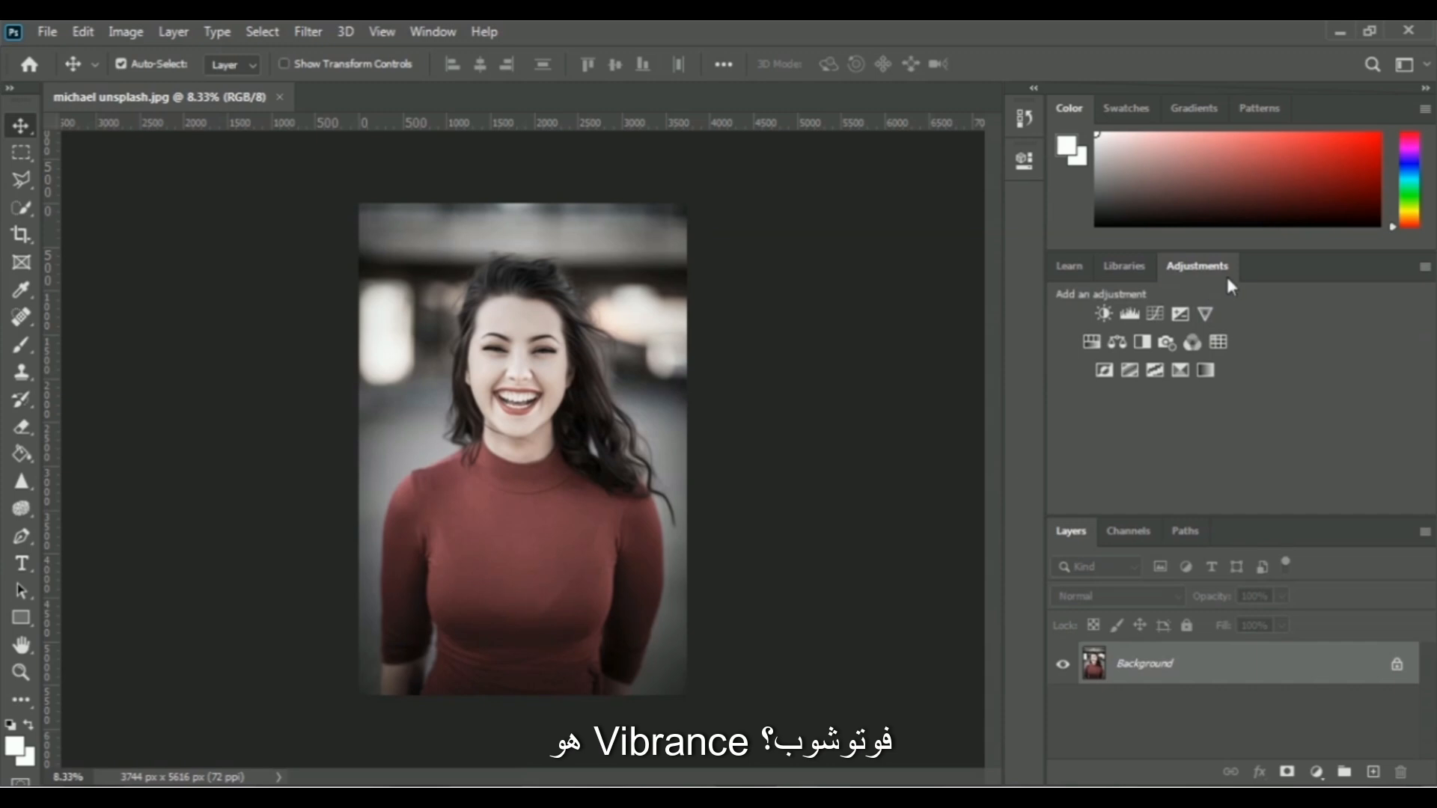
- Add a Vibrance adjustment layer above the portrait's Background layer
left_click(434, 30)
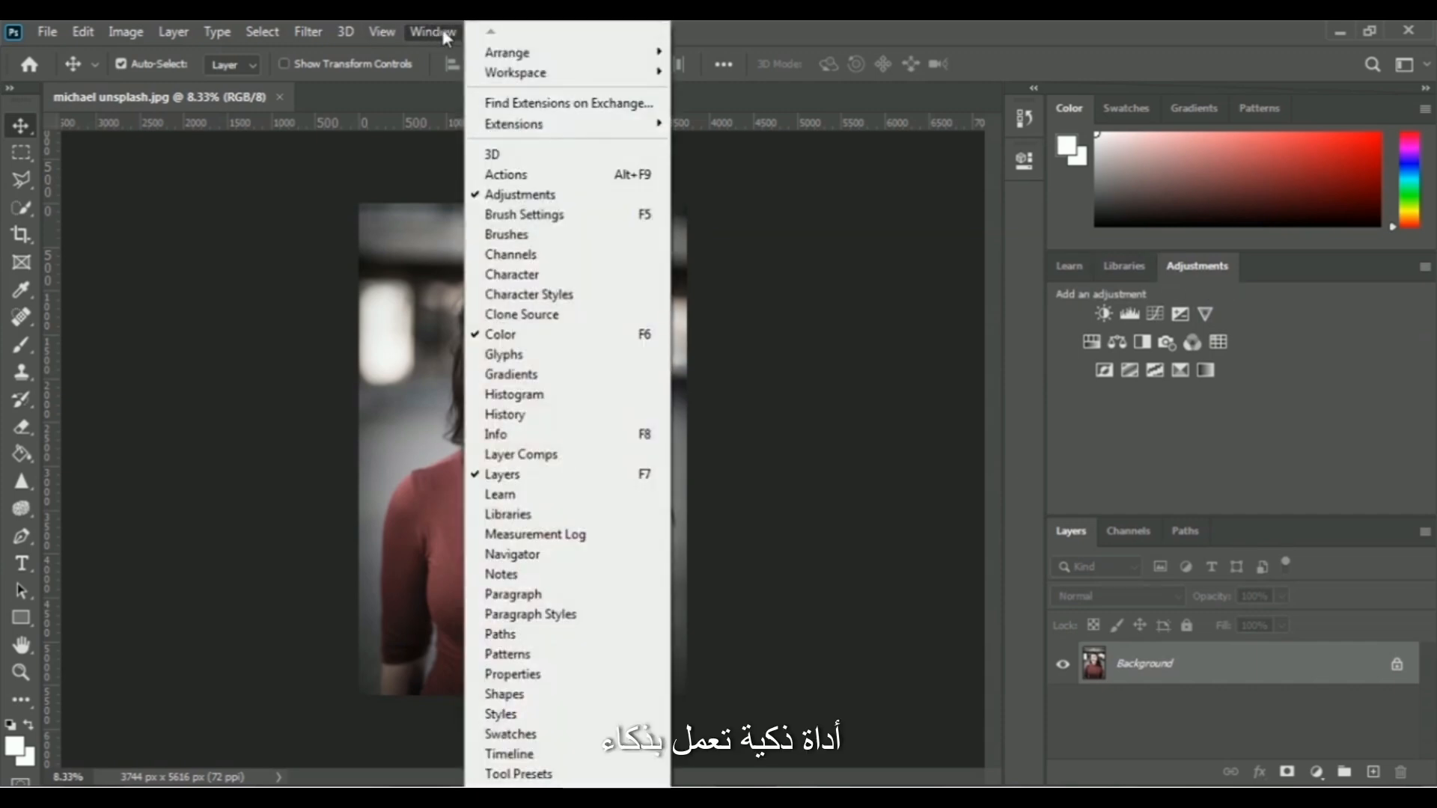
left_click(573, 197)
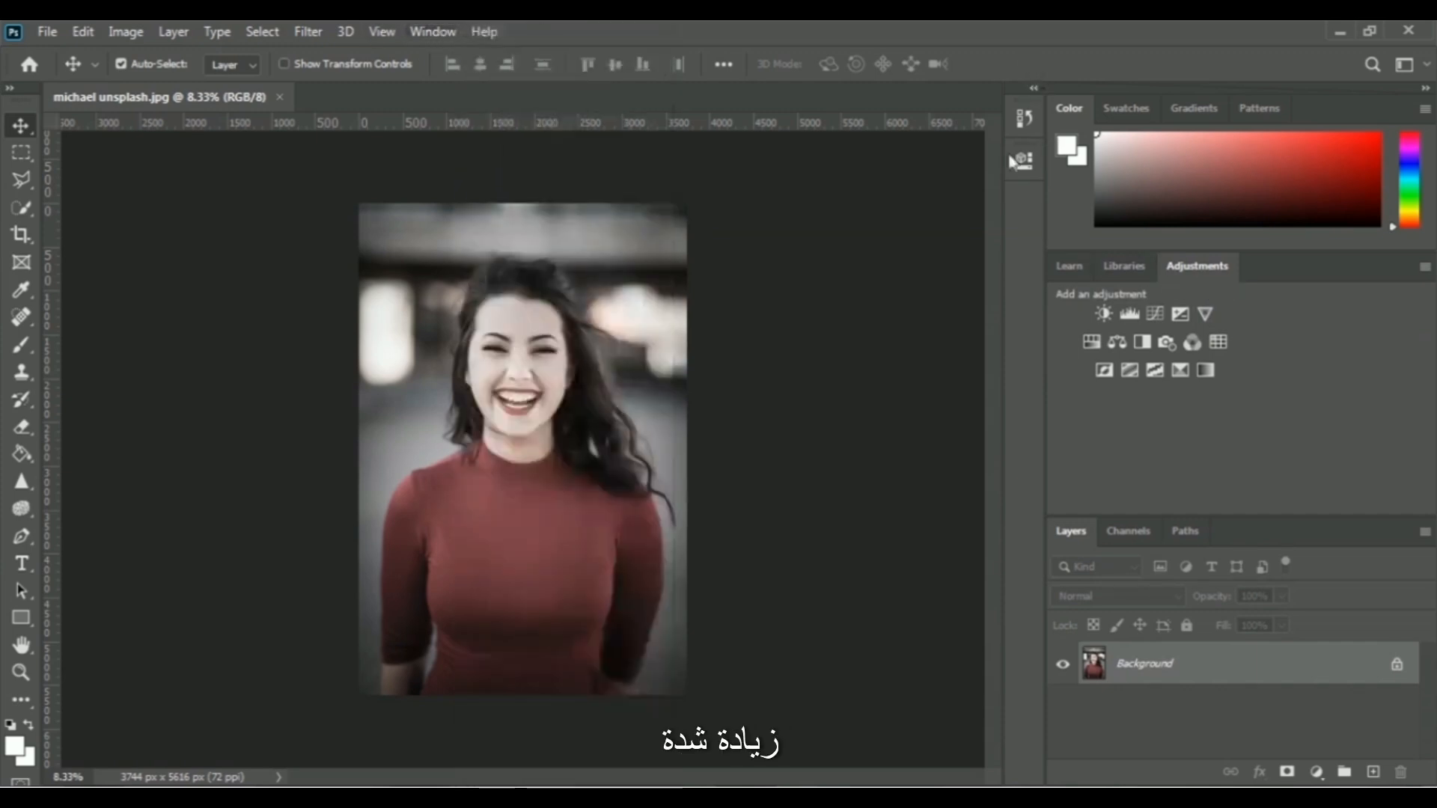
left_click(1205, 314)
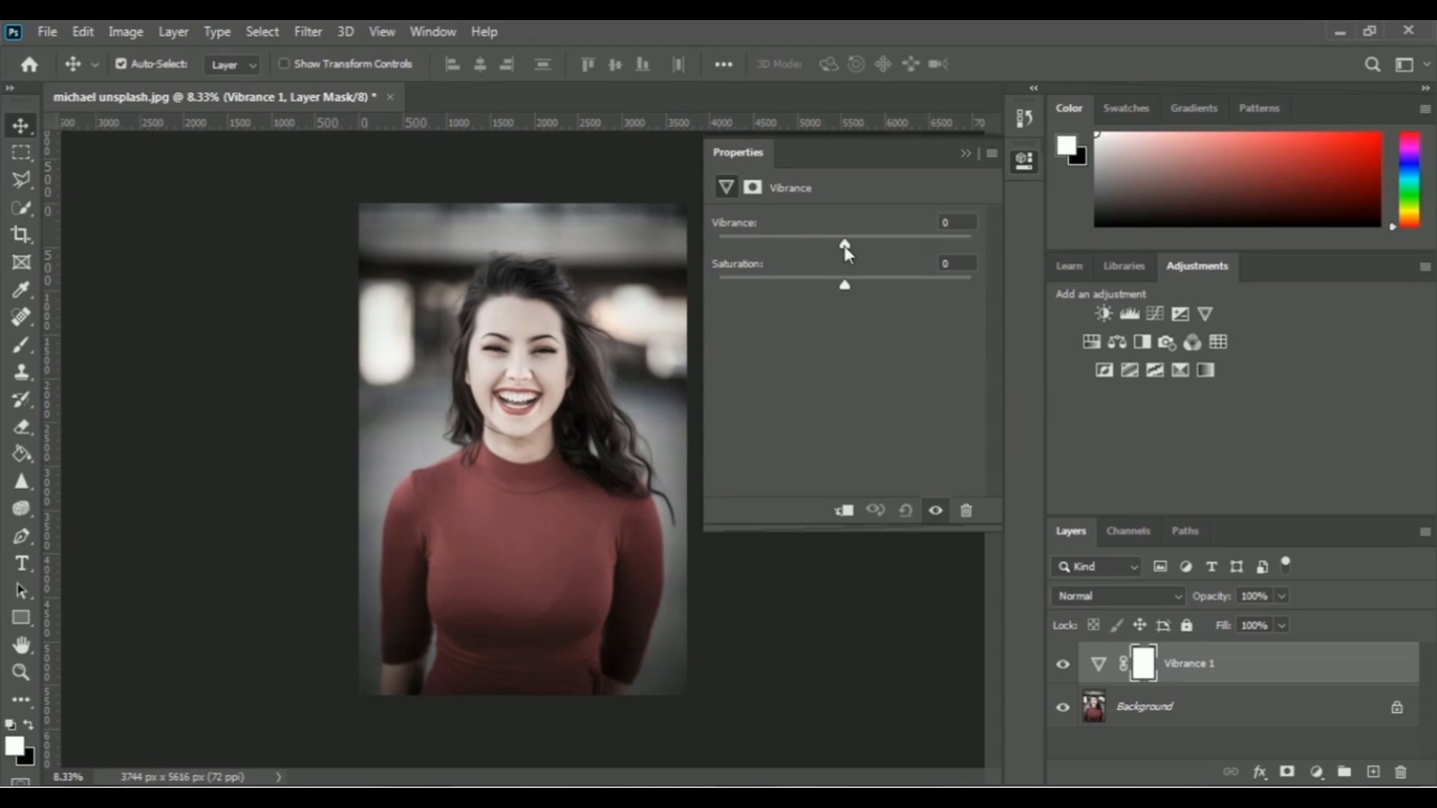
- Try Vibrance and then Saturation at -100 and +100, and return both to 0
left_click_drag(845, 247, 719, 247)
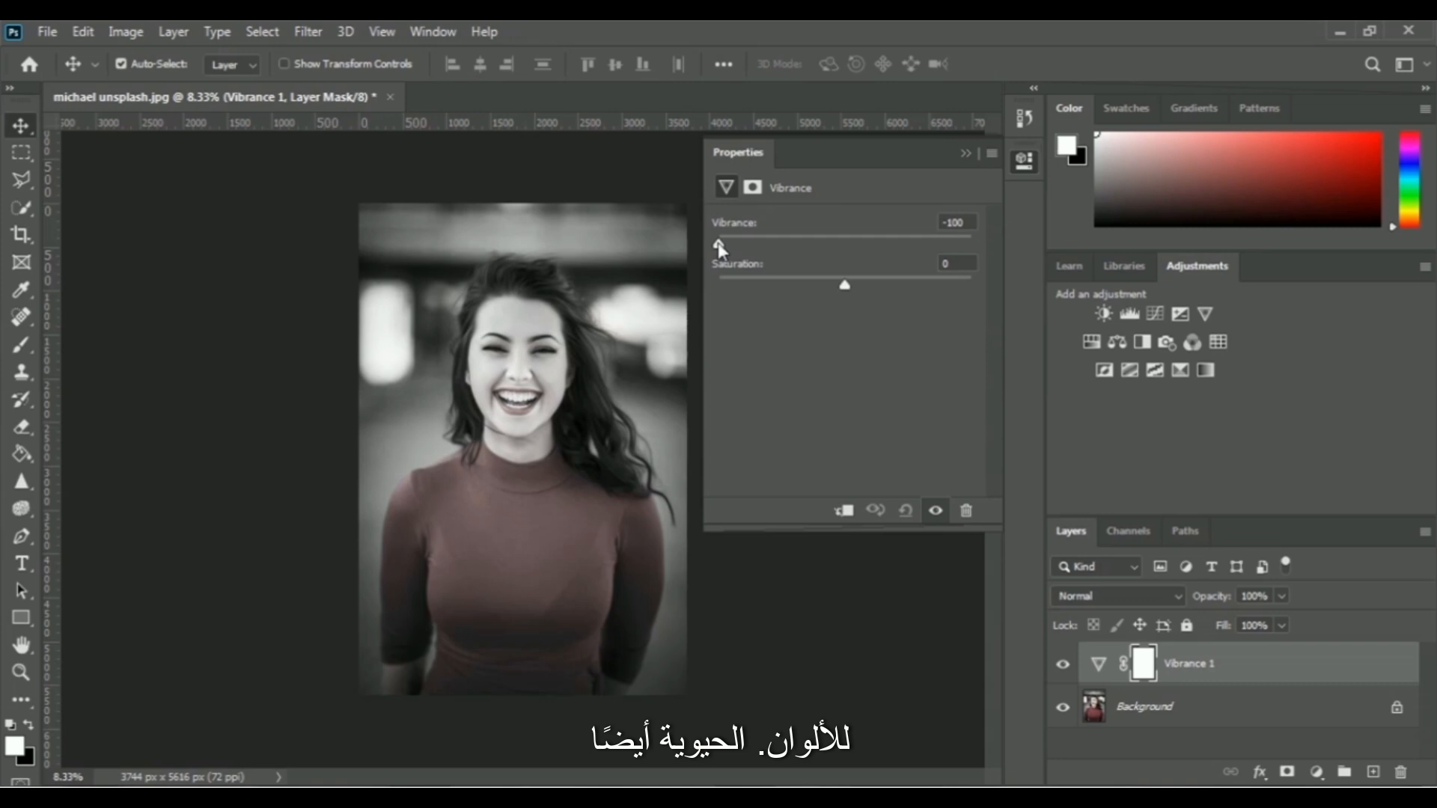
left_click_drag(720, 245, 975, 241)
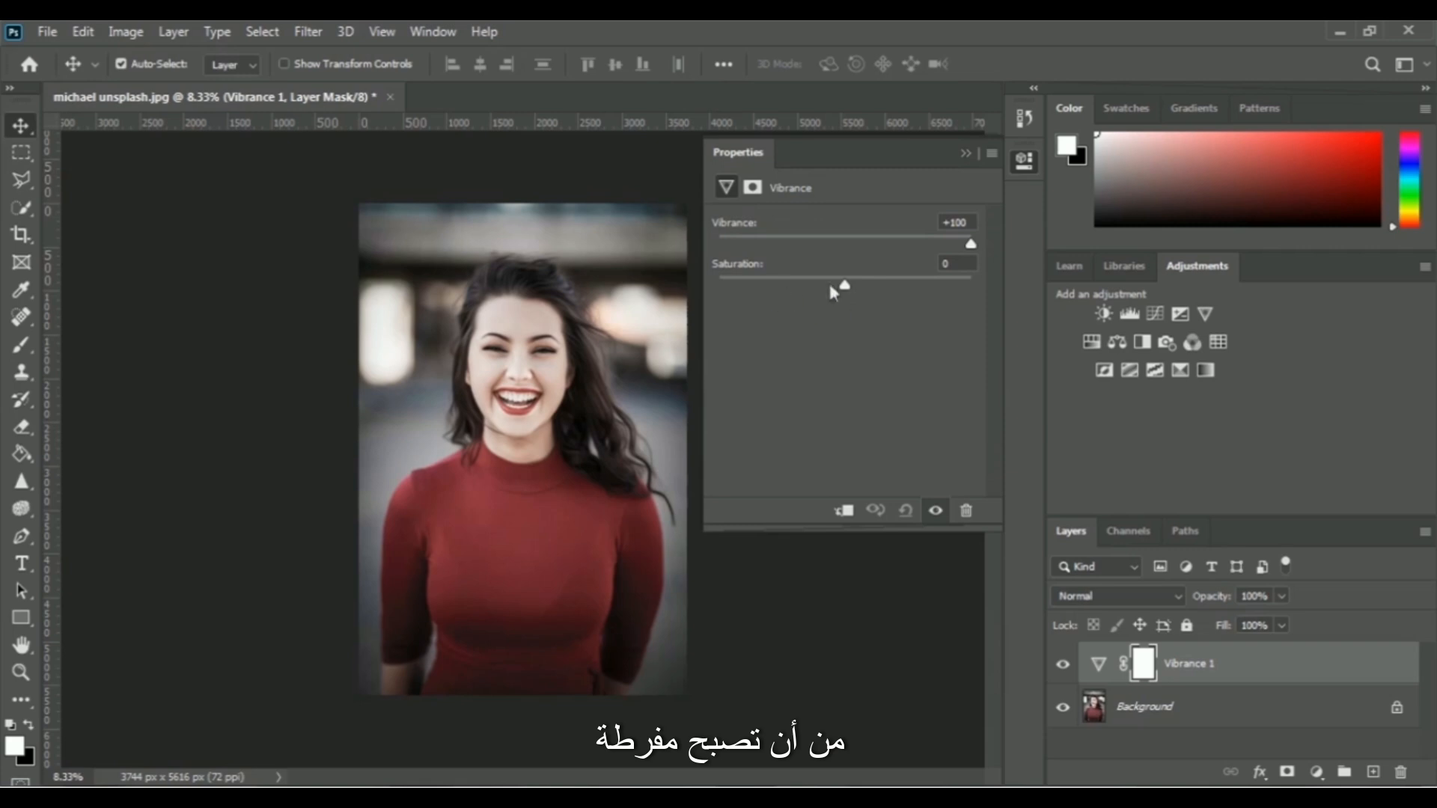
left_click_drag(844, 287, 698, 288)
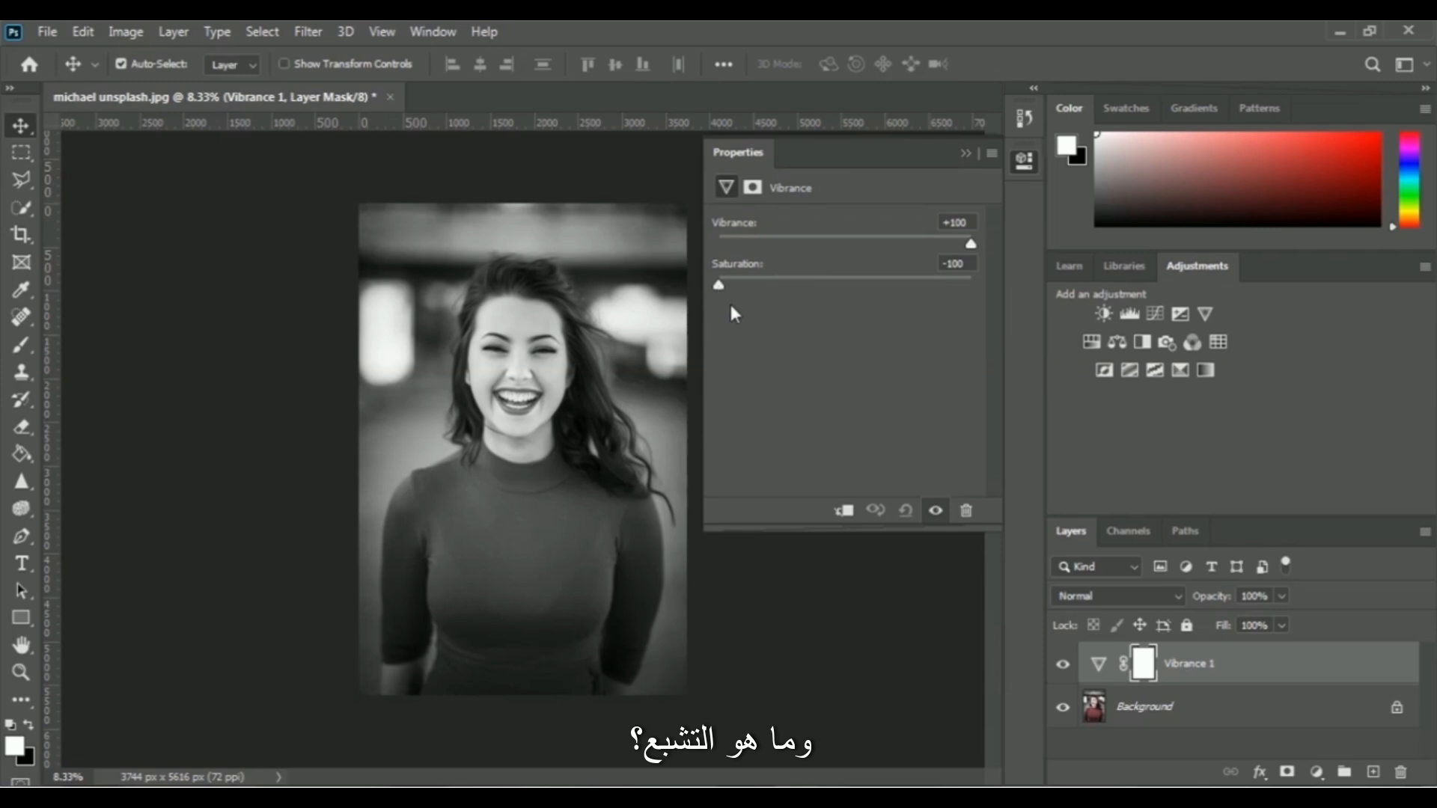
left_click_drag(718, 286, 988, 290)
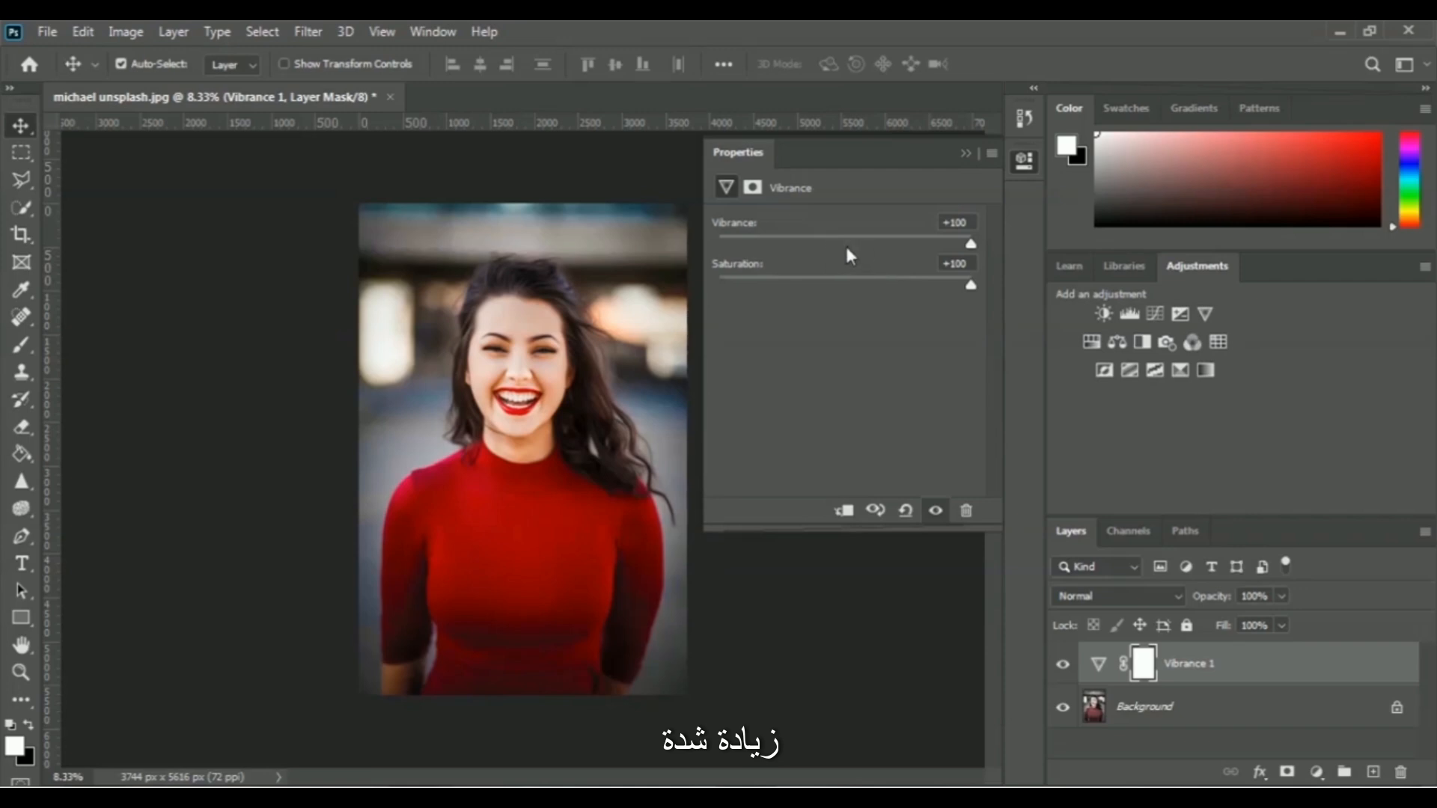
left_click_drag(971, 244, 844, 247)
left_click_drag(970, 285, 844, 284)
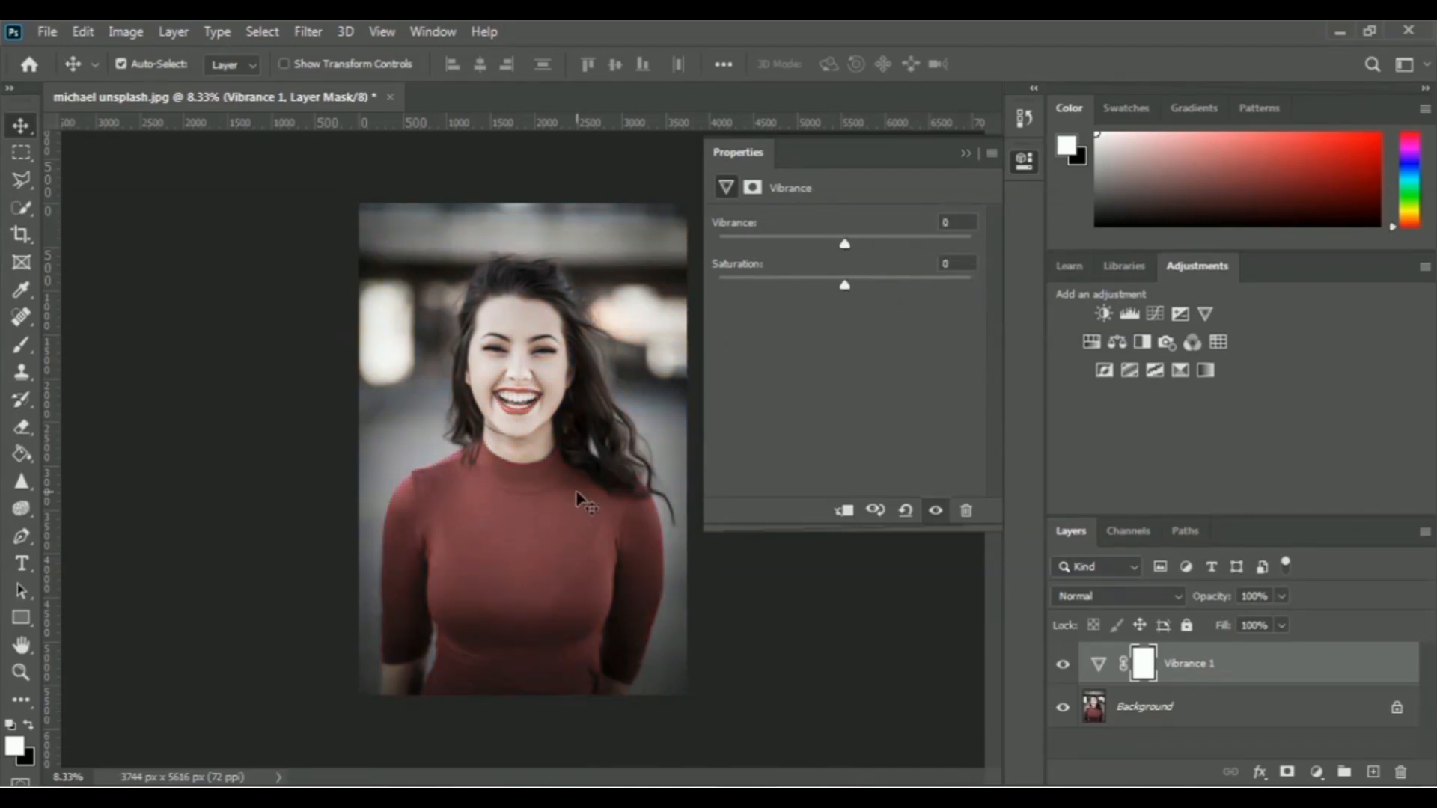
- Try Saturation and Vibrance together at -100, and reset both to 0
left_click_drag(845, 285, 700, 293)
left_click_drag(844, 244, 715, 244)
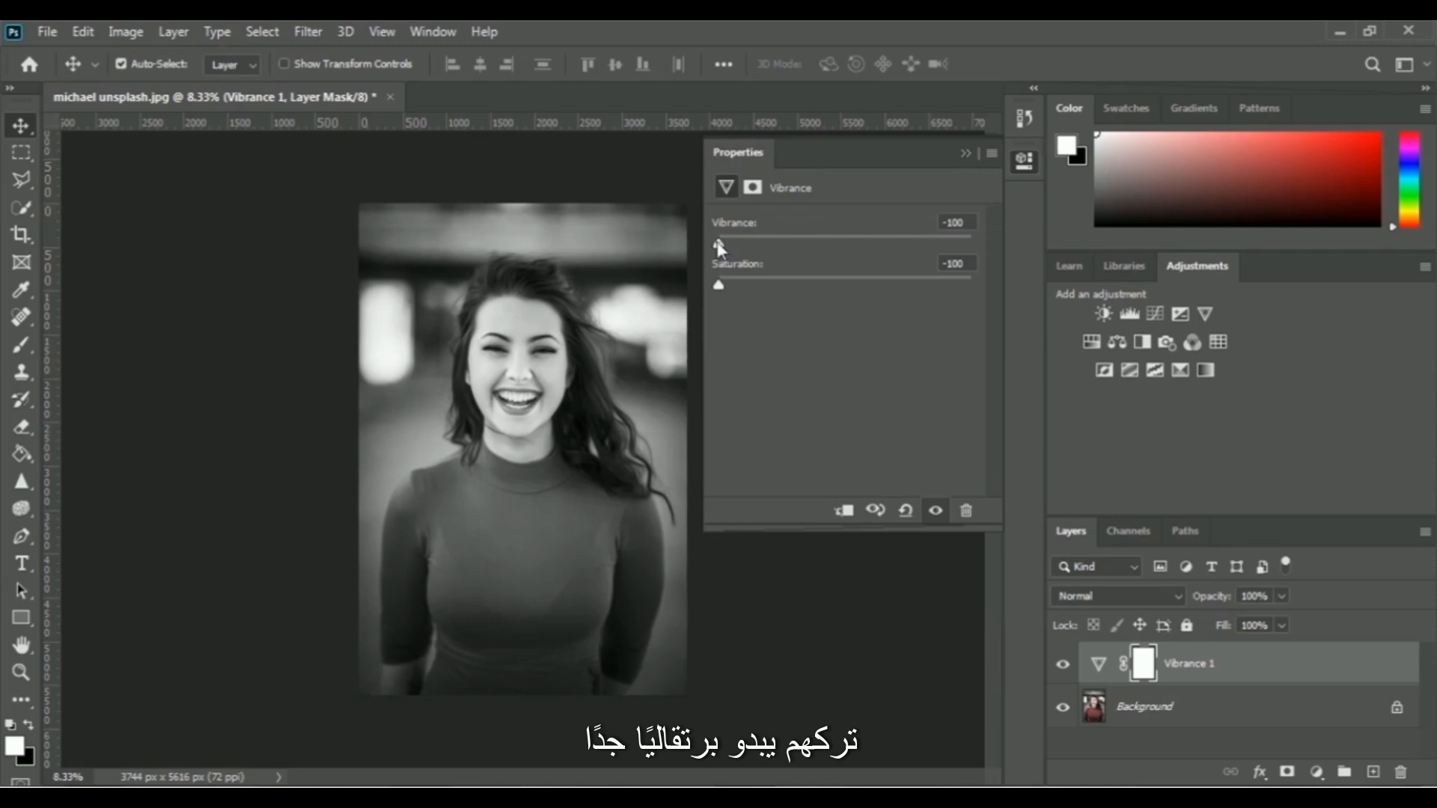
left_click_drag(720, 246, 844, 245)
left_click_drag(719, 285, 844, 283)
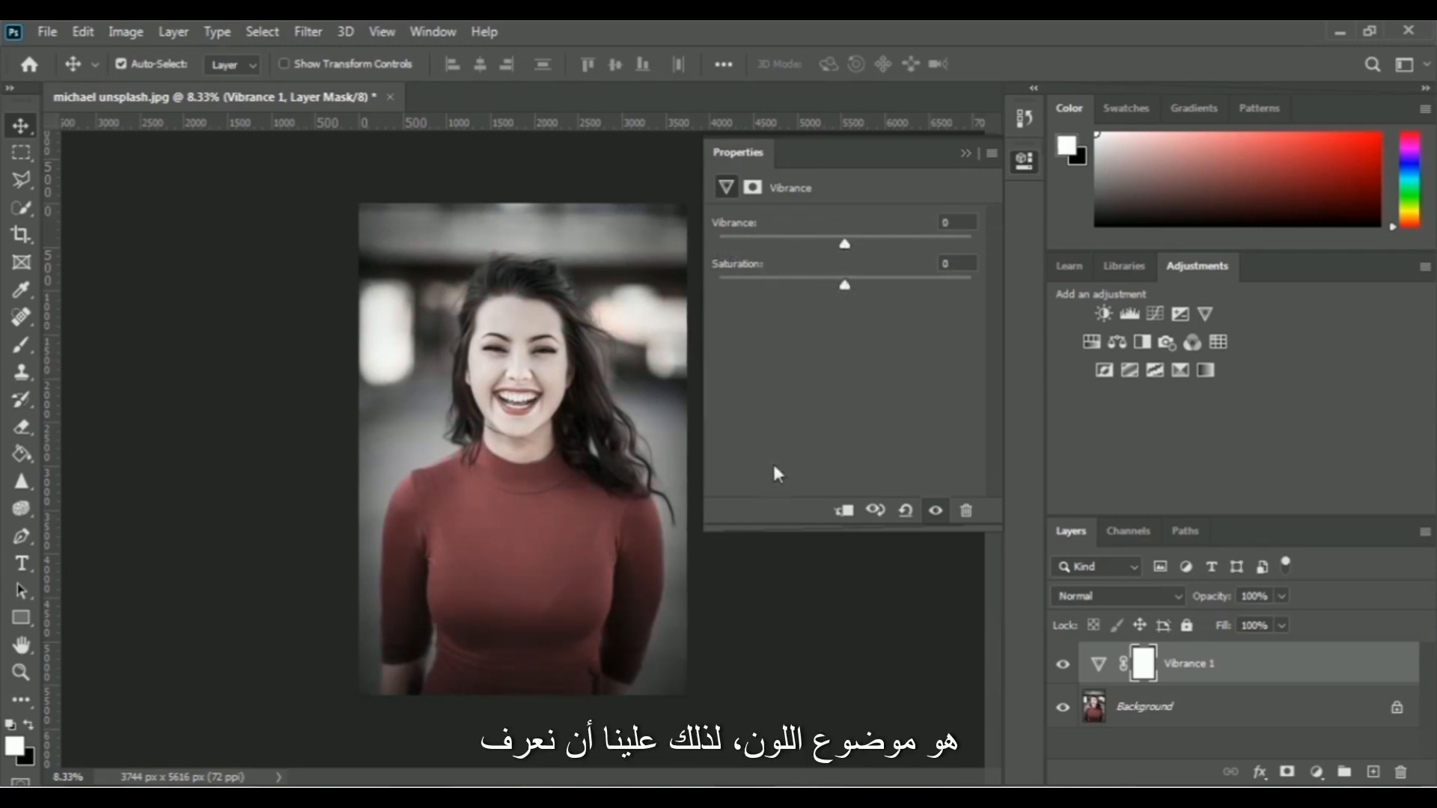
- Raise Vibrance to +63 and Saturation to +62, and increase Vibrance a little further
left_click_drag(846, 245, 922, 244)
left_click_drag(844, 284, 915, 284)
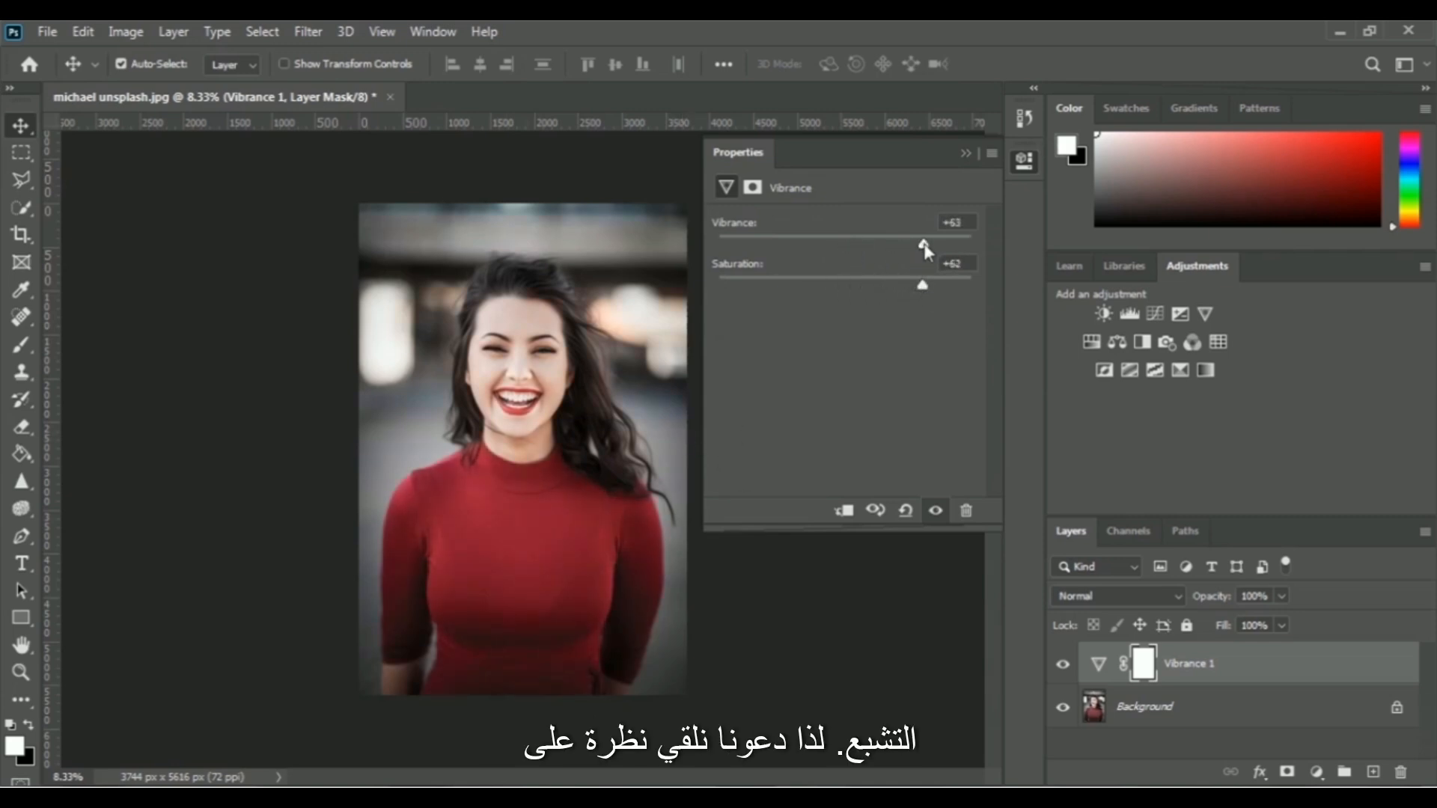
left_click_drag(924, 246, 949, 244)
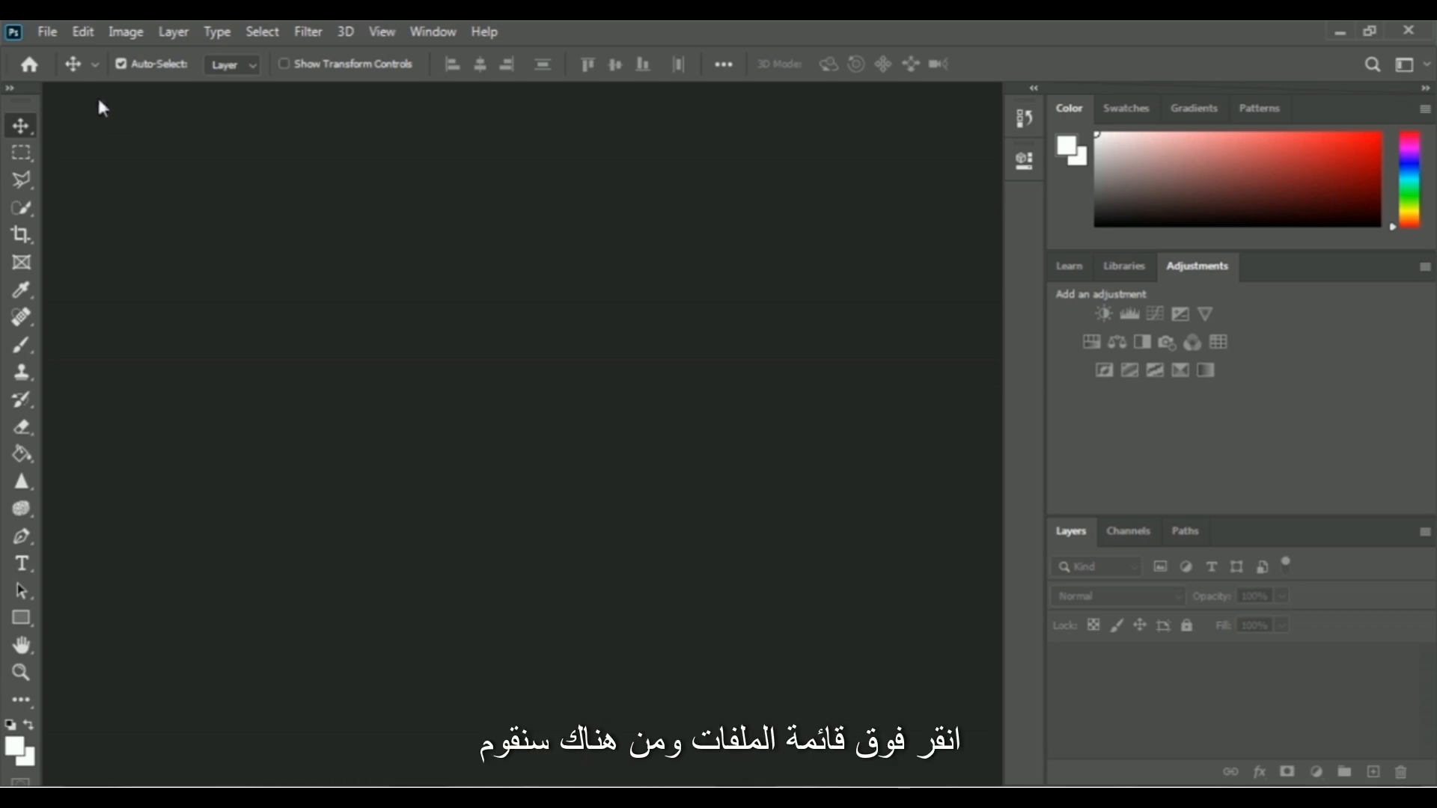
- Open the image "michael unsplash" from the "02 Color and Adjustment" folder
left_click(48, 32)
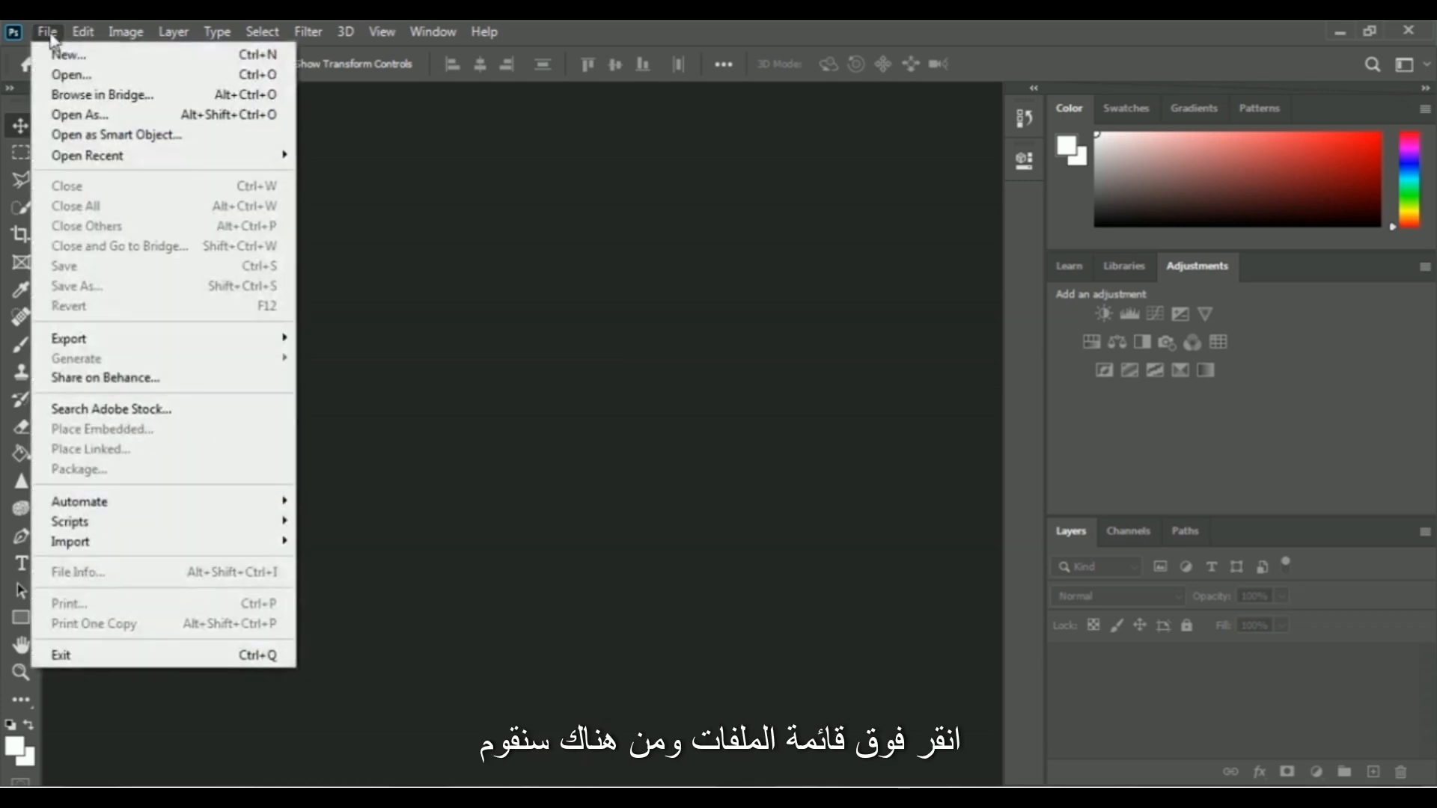
left_click(183, 78)
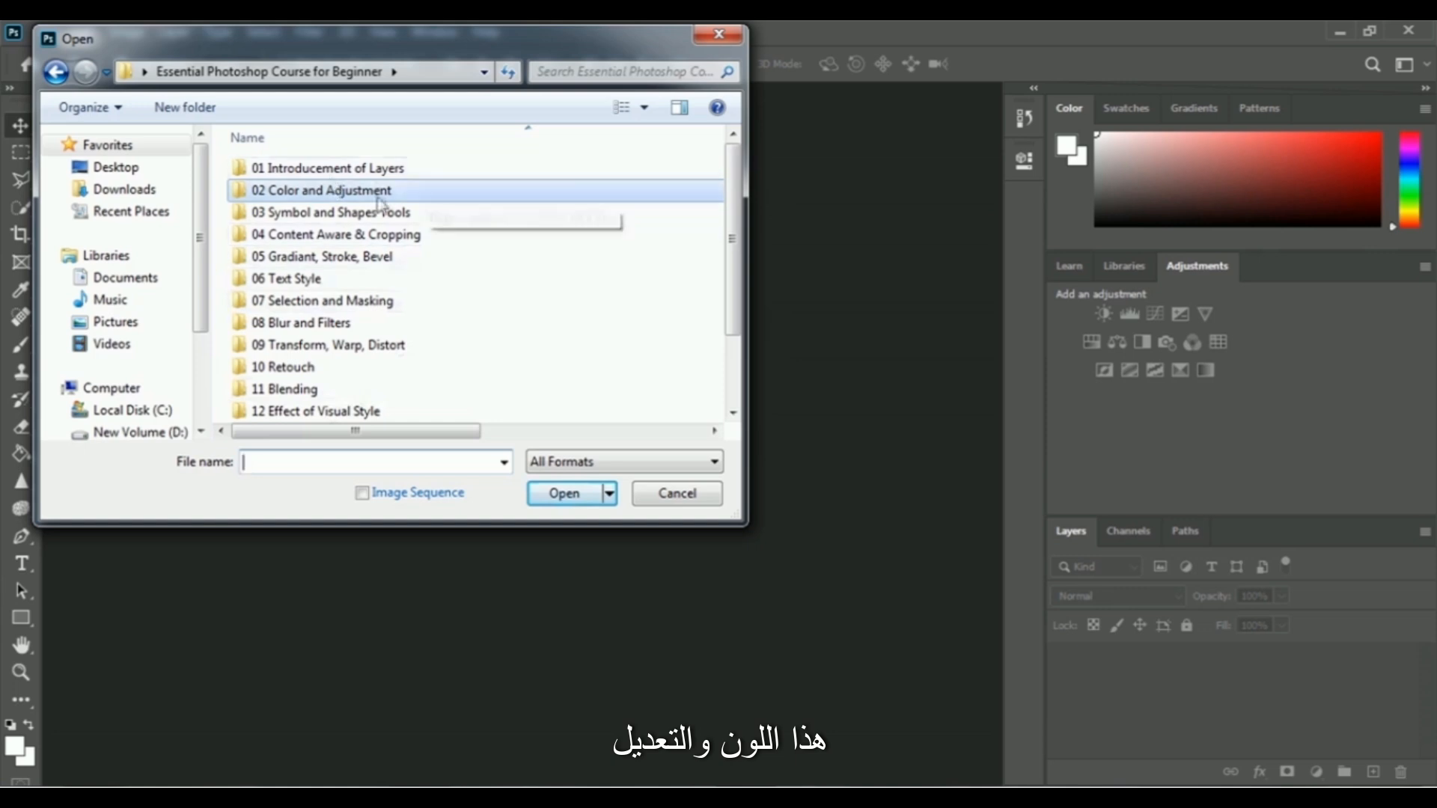
double_click(474, 196)
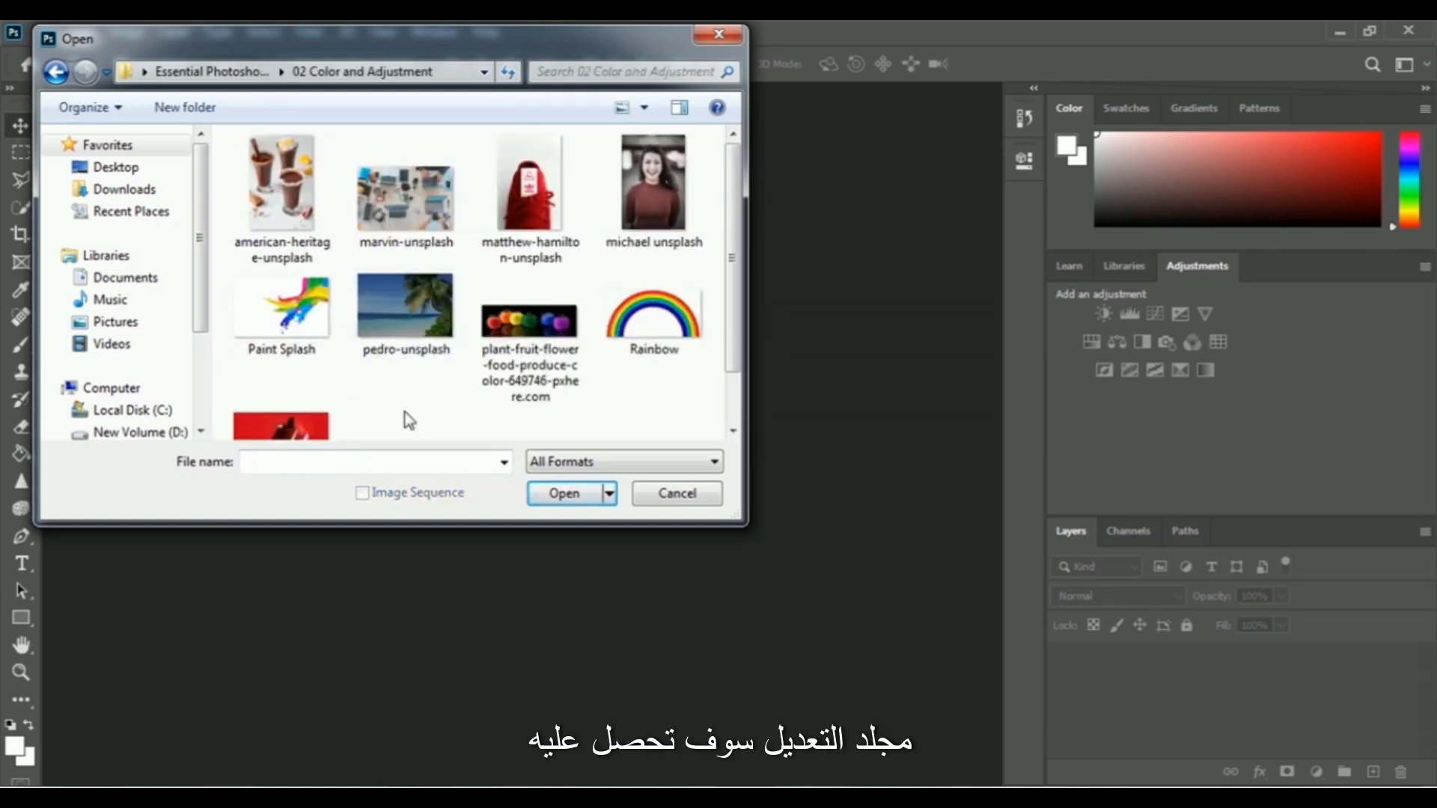
left_click(653, 183)
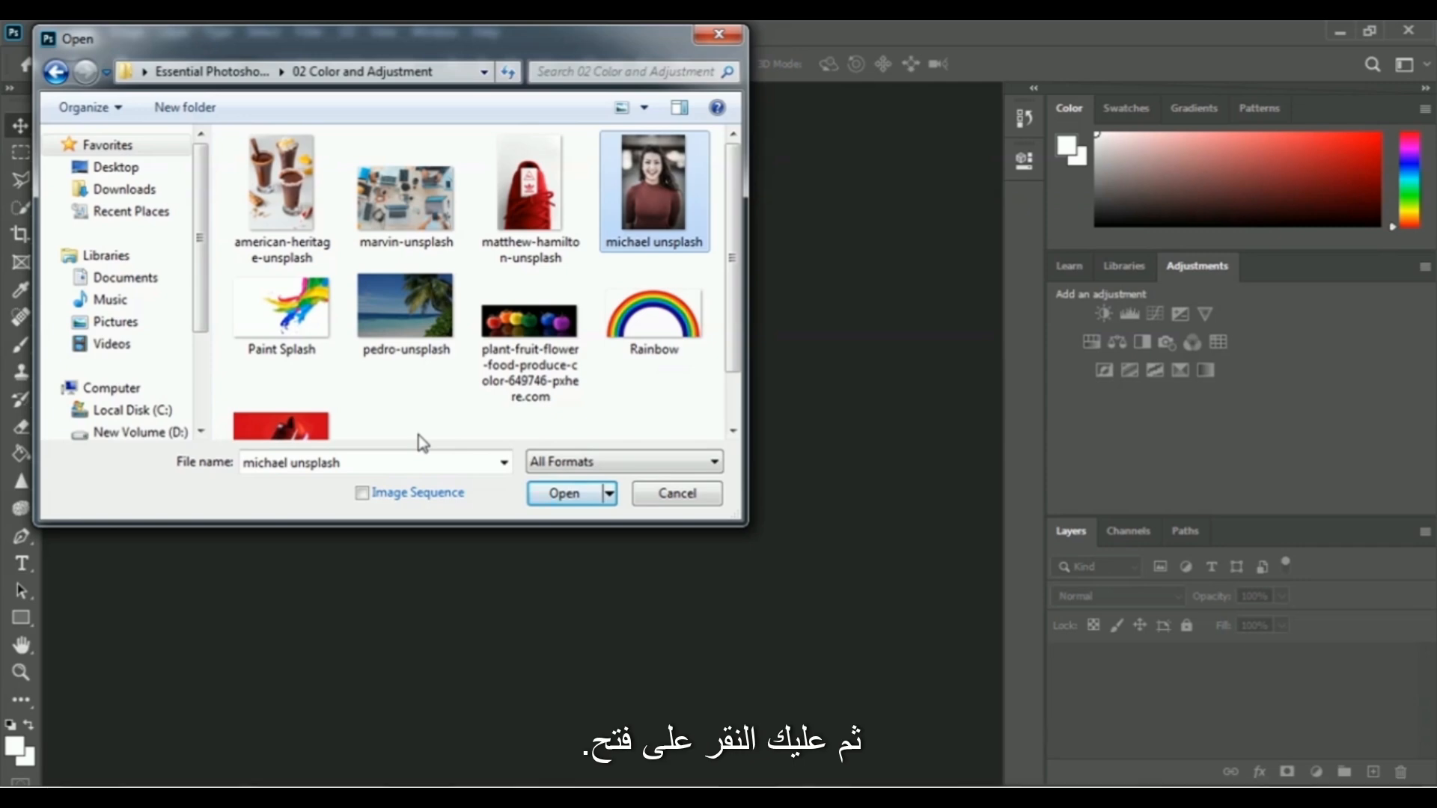
left_click(558, 505)
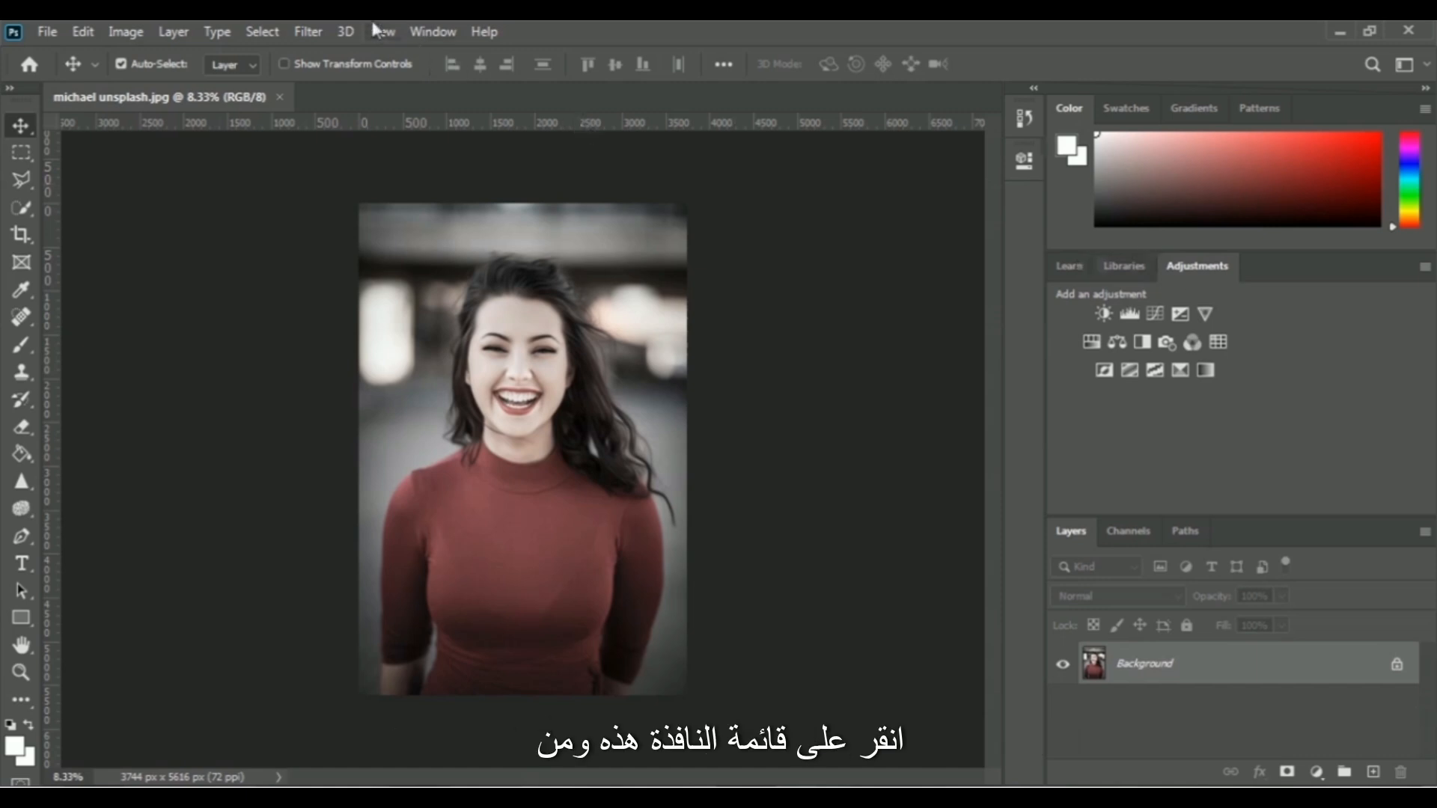
- Add a Vibrance adjustment layer to the opened portrait photo
left_click(435, 32)
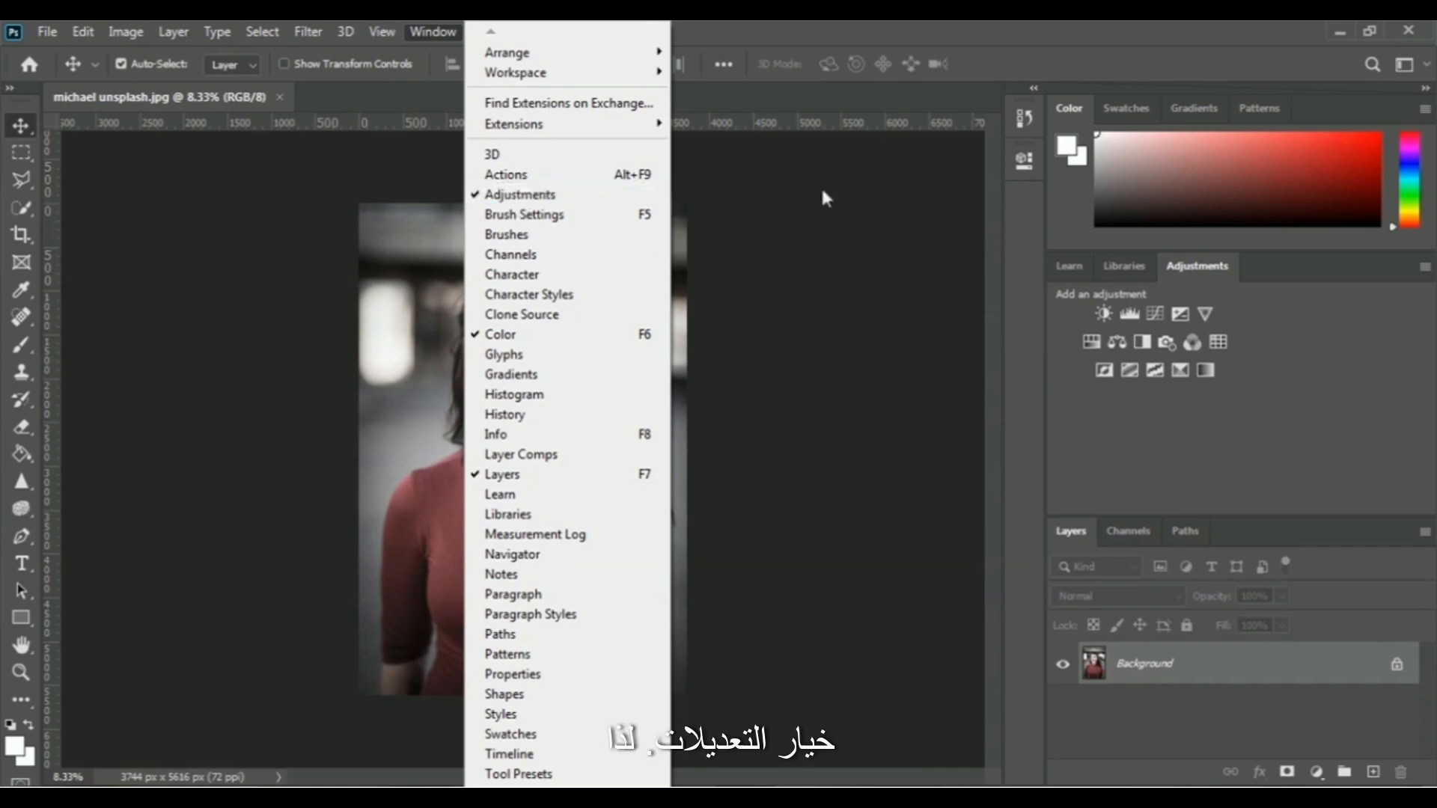
left_click(1031, 59)
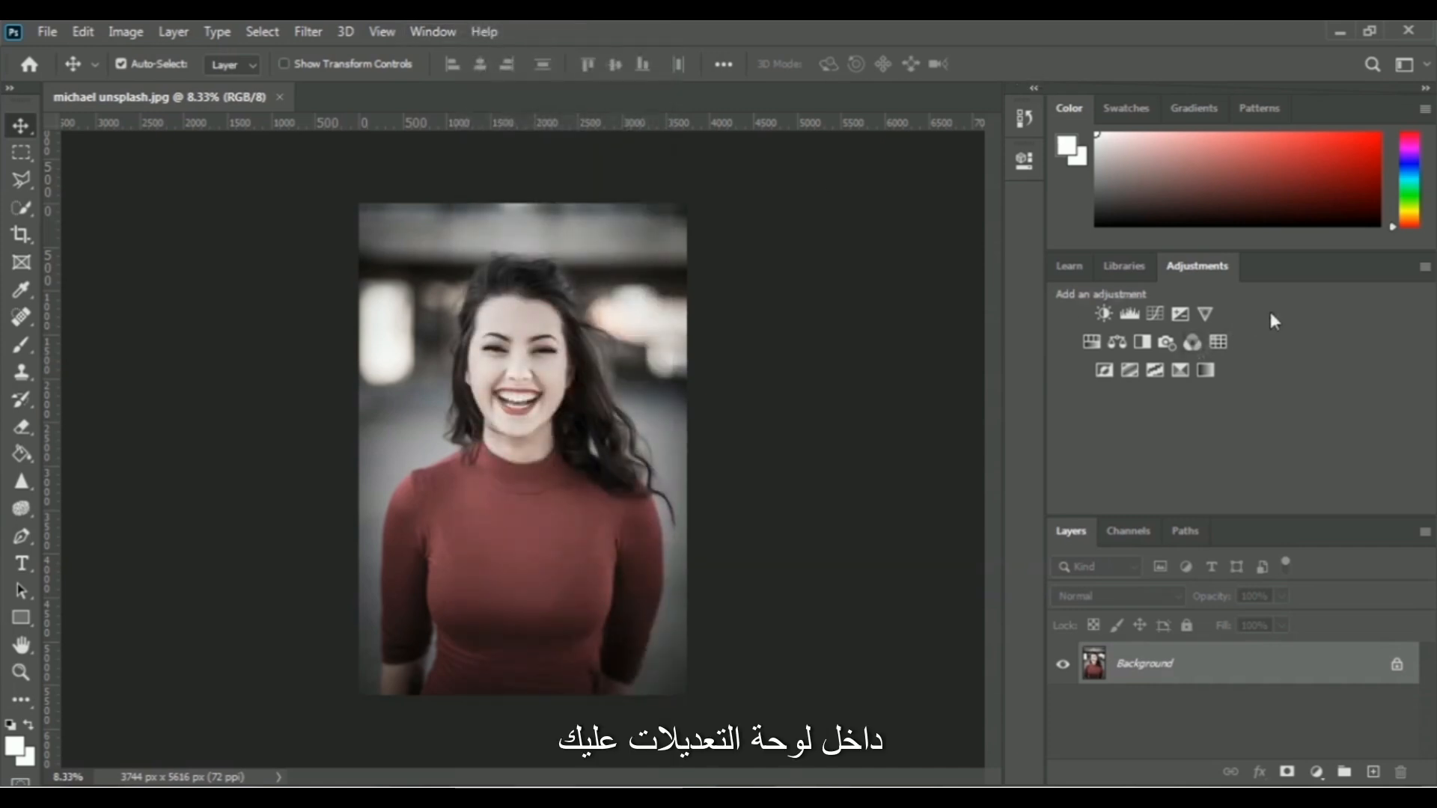
left_click(1205, 313)
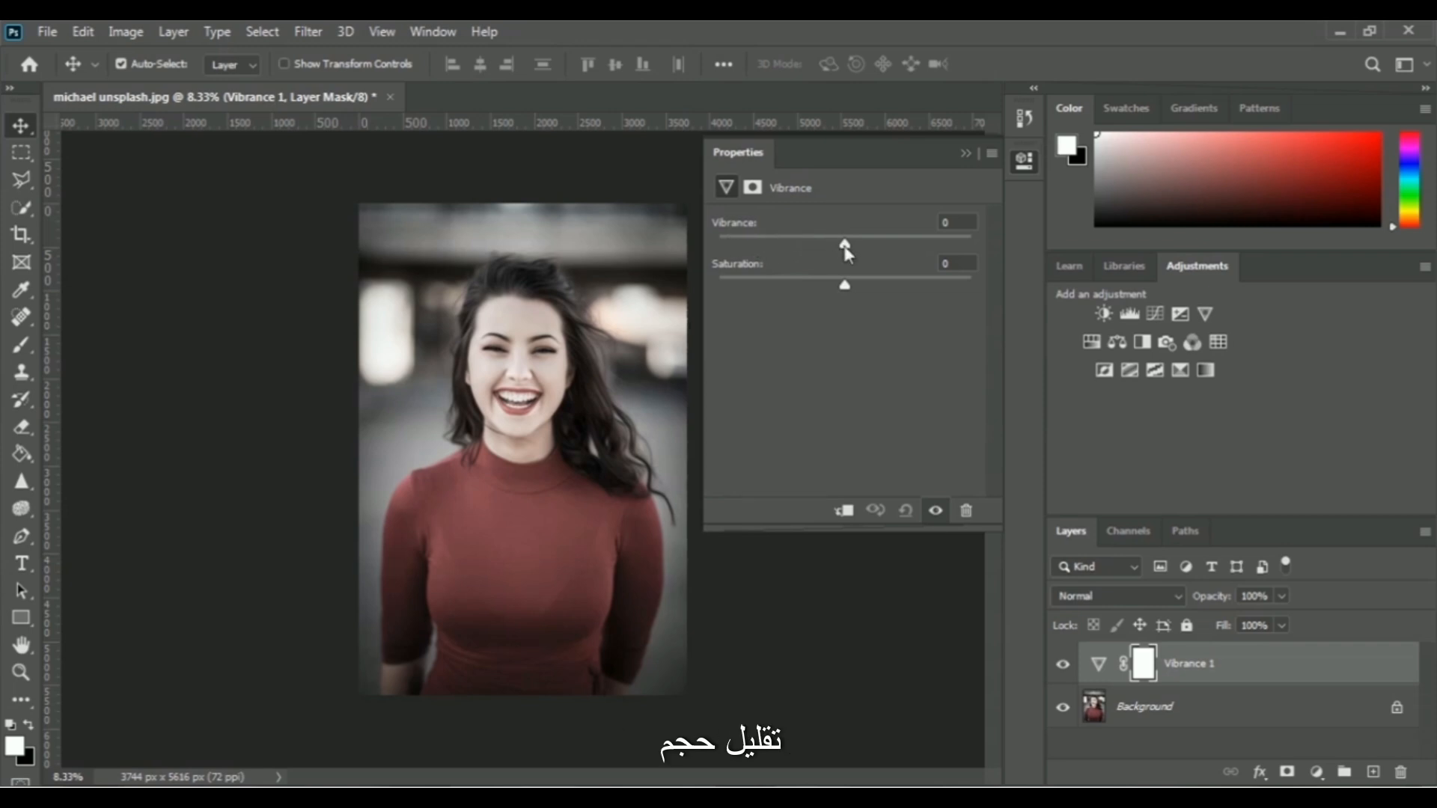
- Test the extremes of Vibrance and then Saturation, moving each to -100 and +100, and return both to 0
left_click_drag(845, 249, 707, 243)
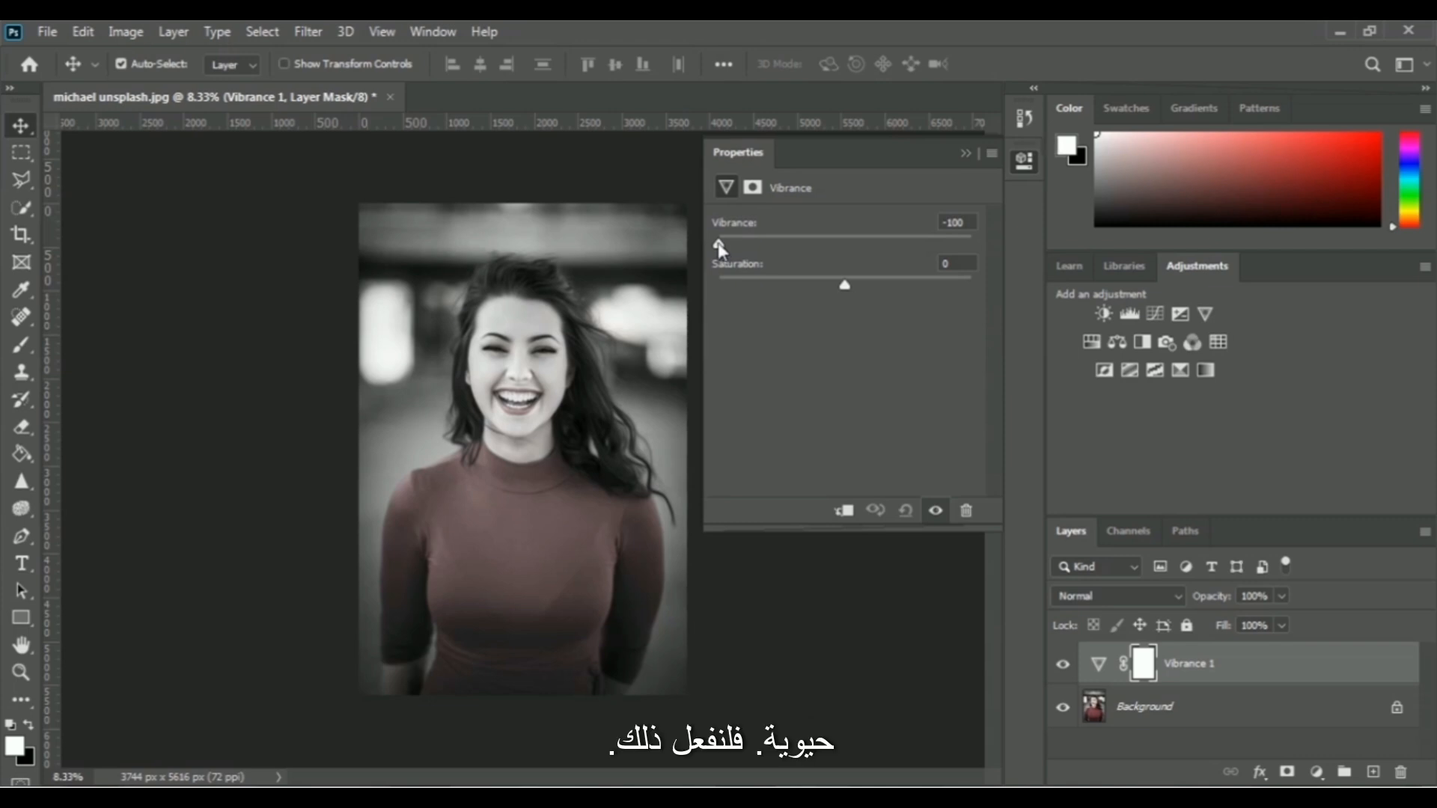
left_click_drag(719, 245, 853, 246)
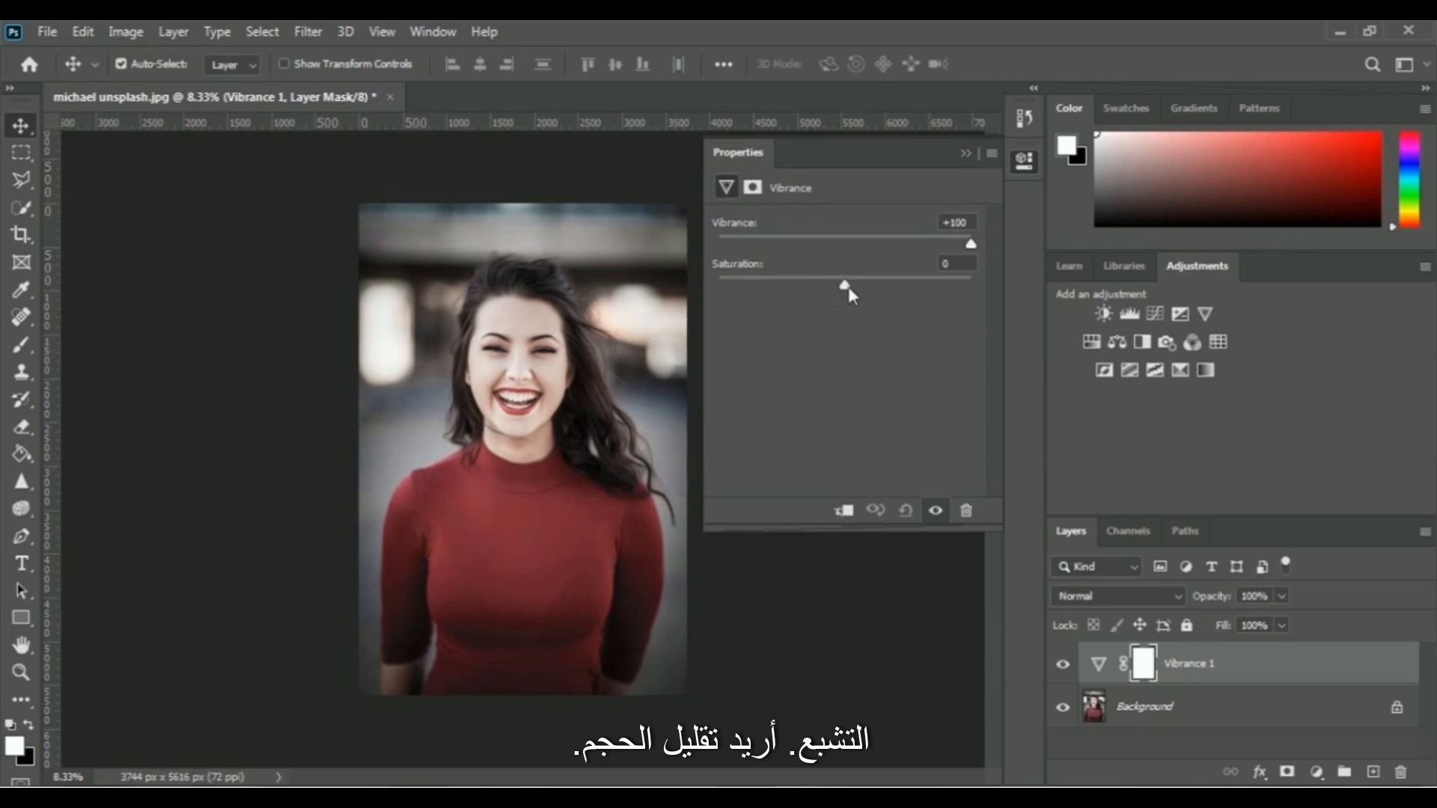
left_click_drag(845, 291, 702, 285)
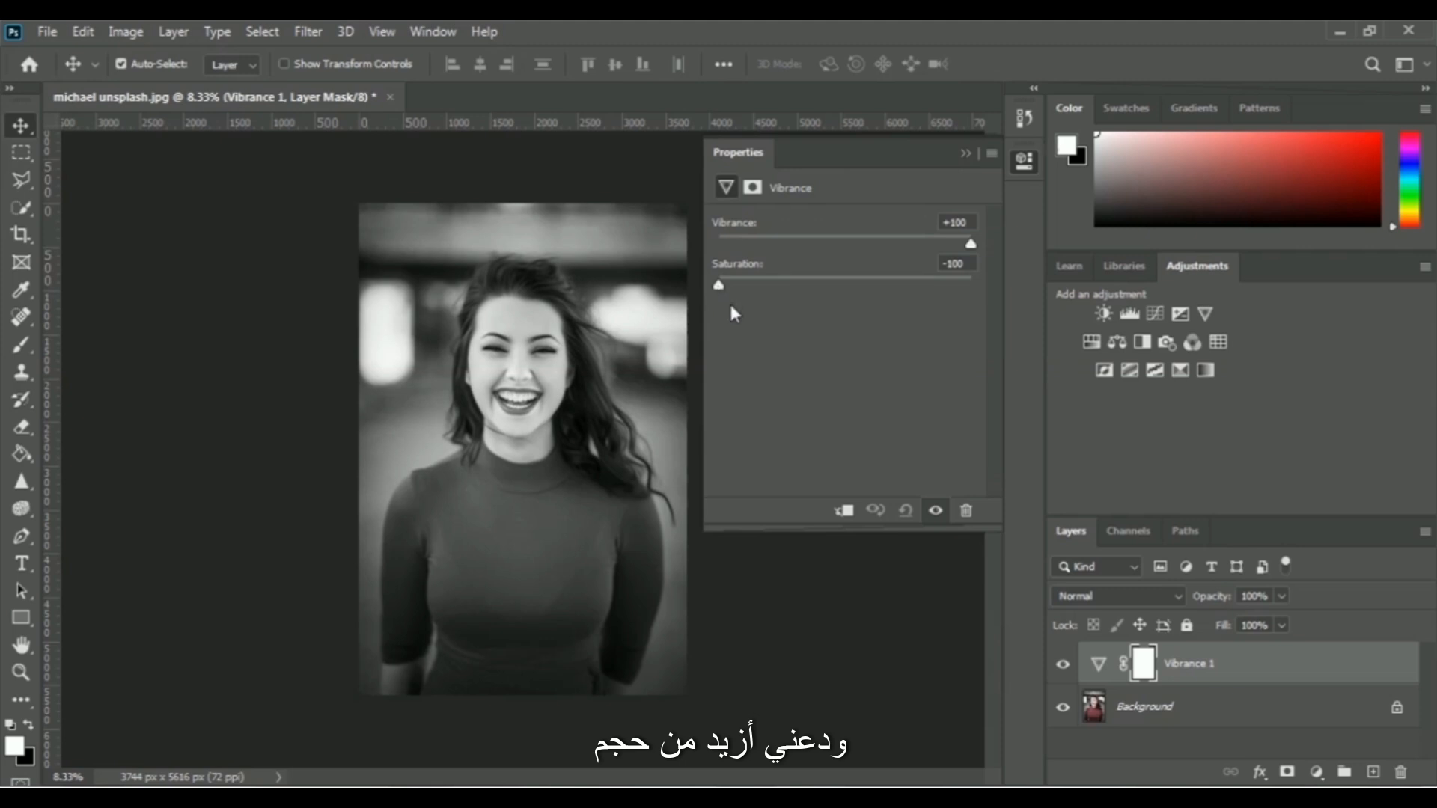
left_click_drag(719, 286, 973, 287)
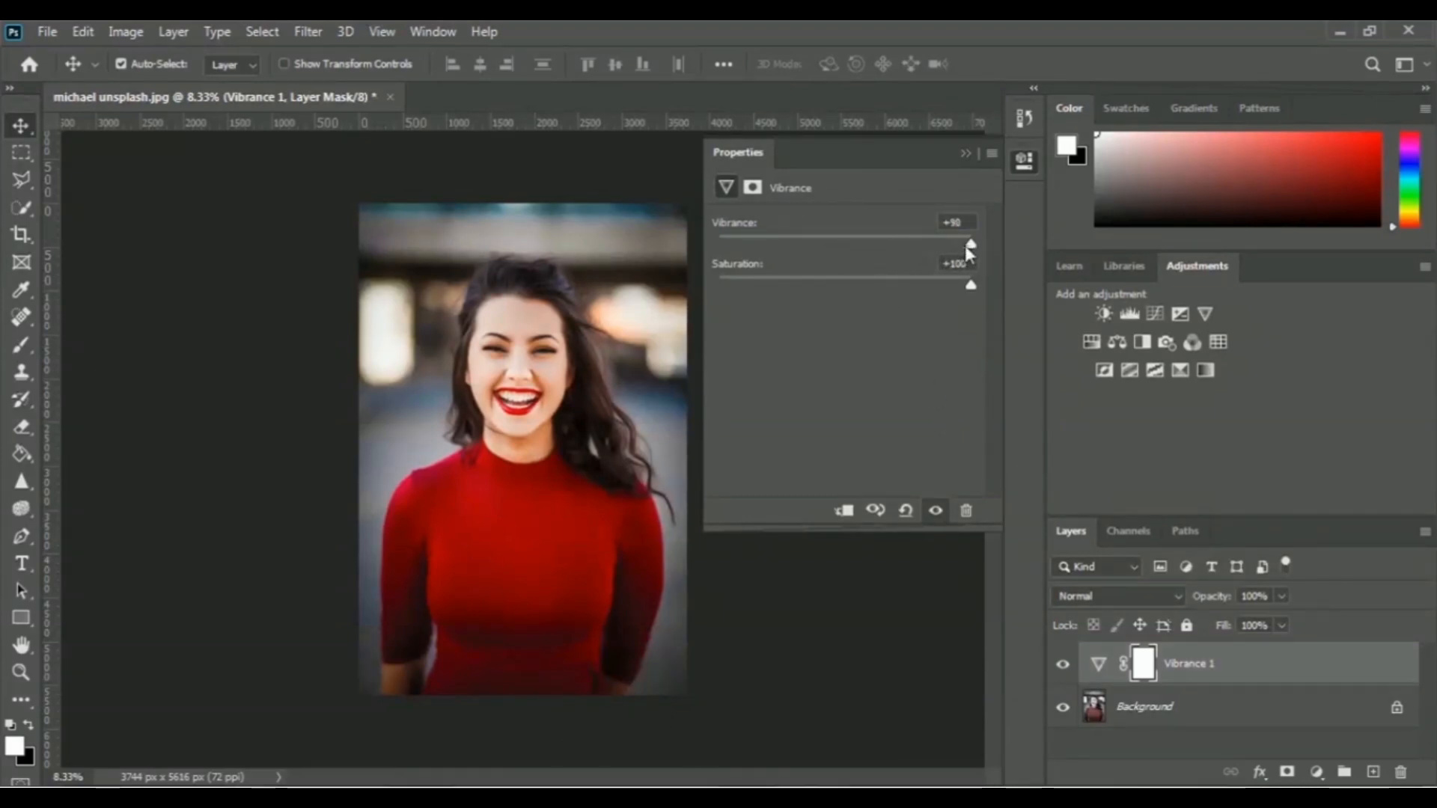
left_click_drag(968, 245, 846, 249)
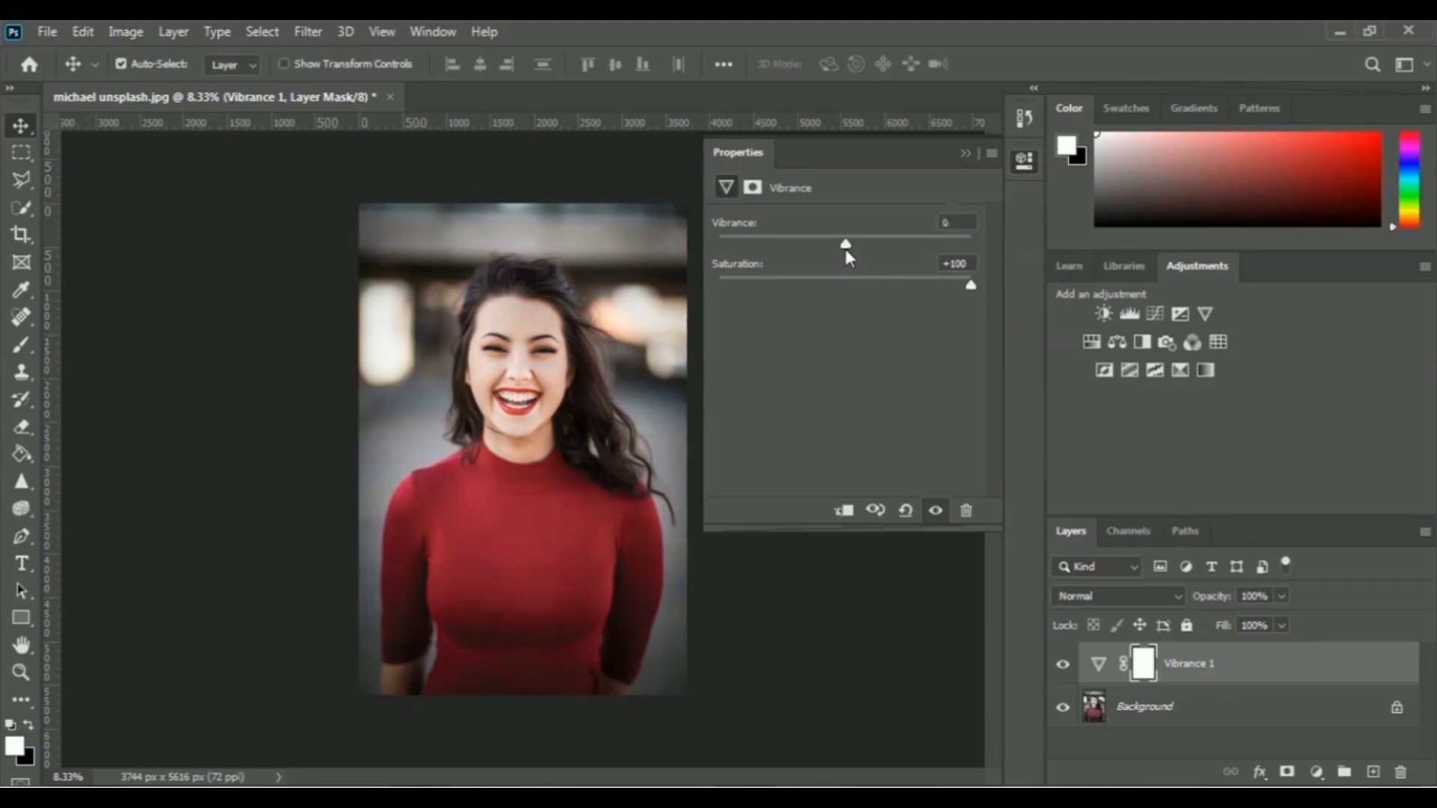
left_click_drag(970, 286, 845, 287)
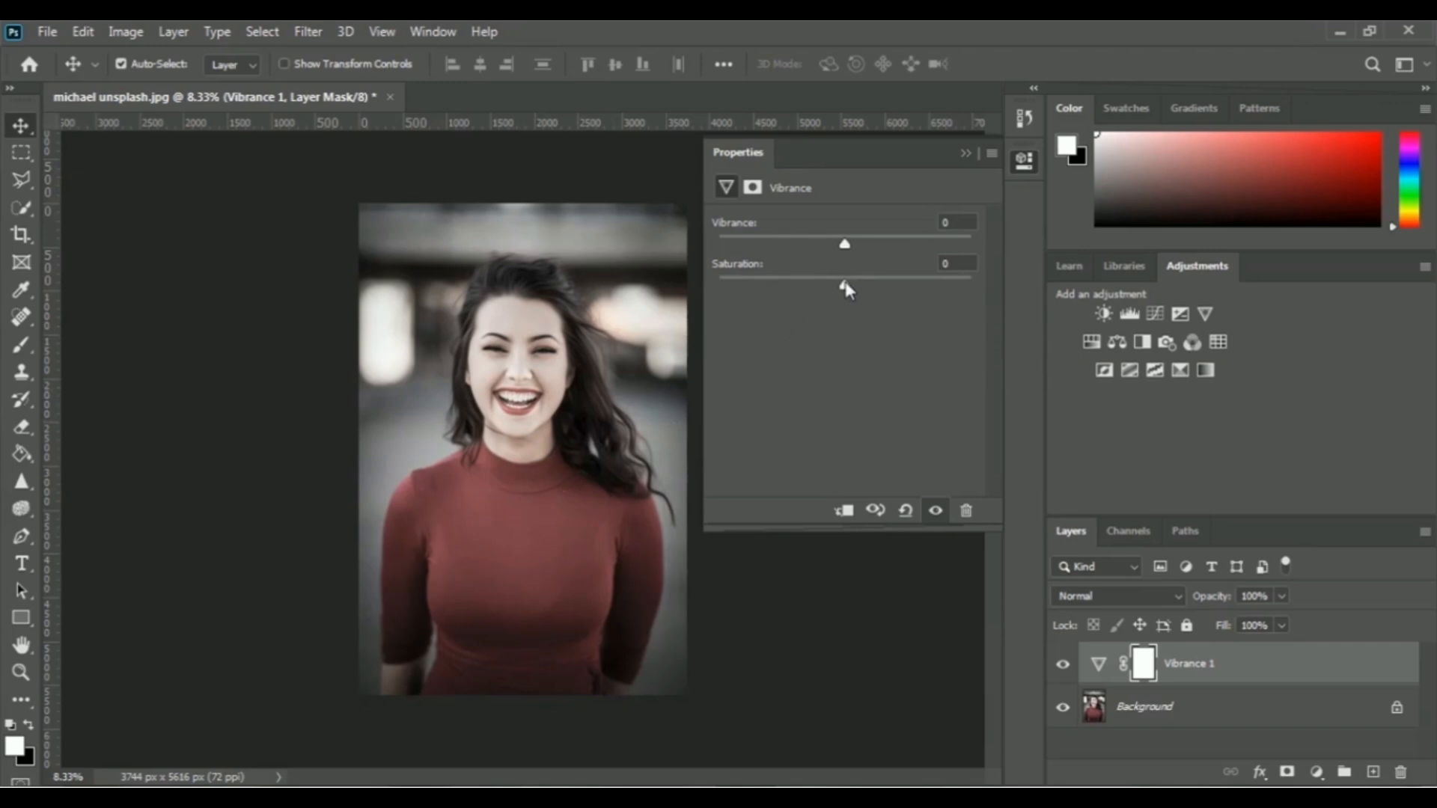
- Test Saturation and Vibrance both lowered to -100, and reset both to 0
left_click_drag(845, 290, 710, 290)
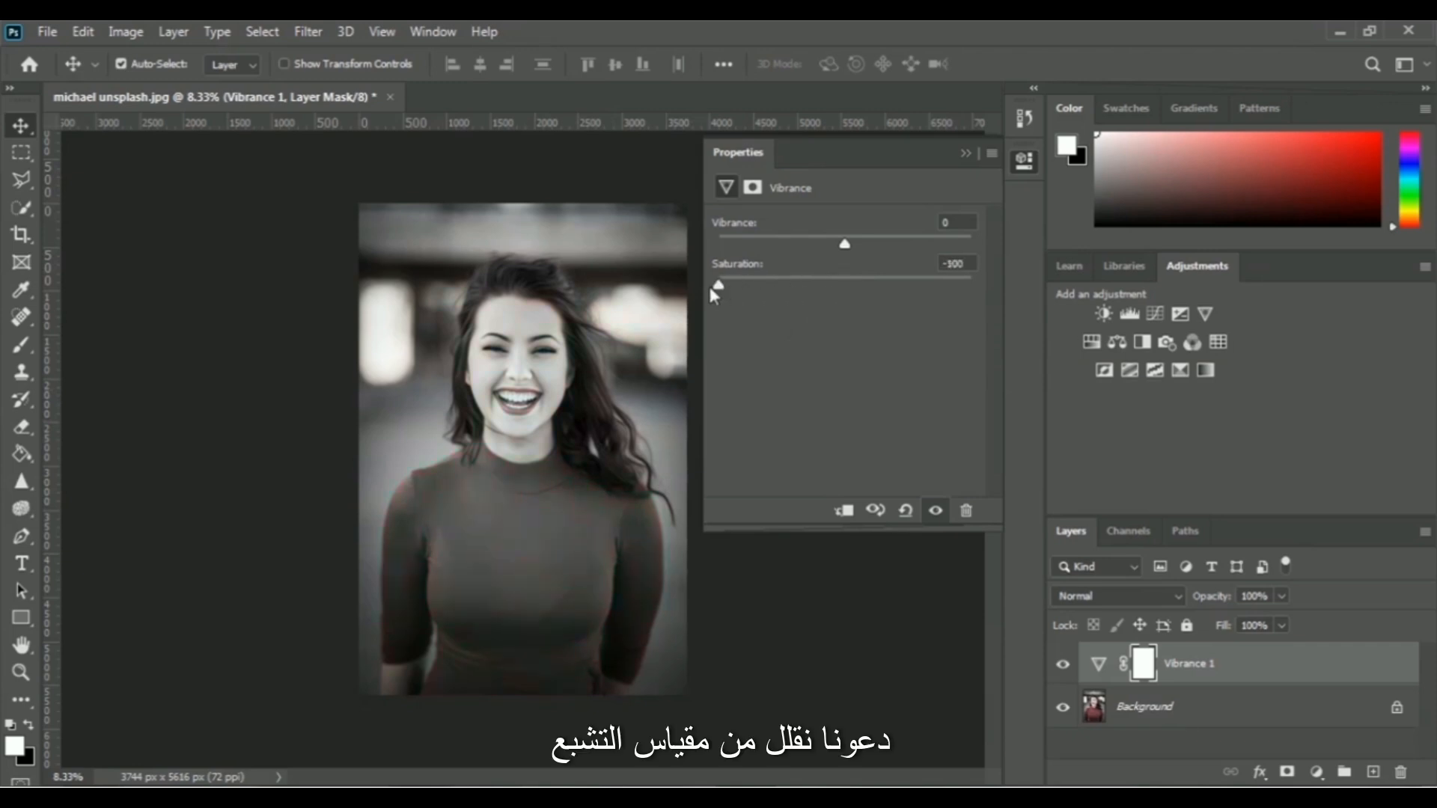
left_click_drag(835, 247, 714, 248)
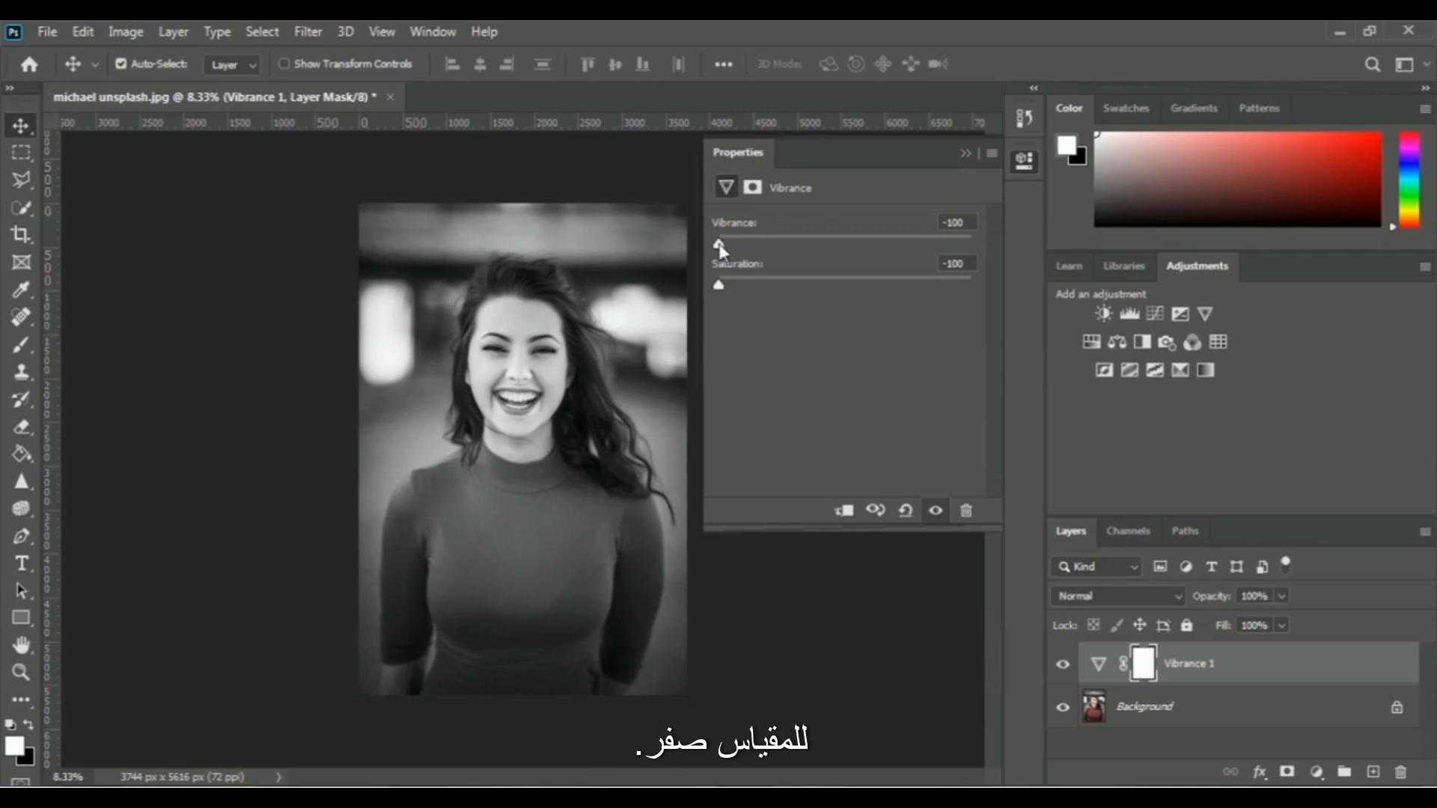
left_click_drag(719, 244, 846, 248)
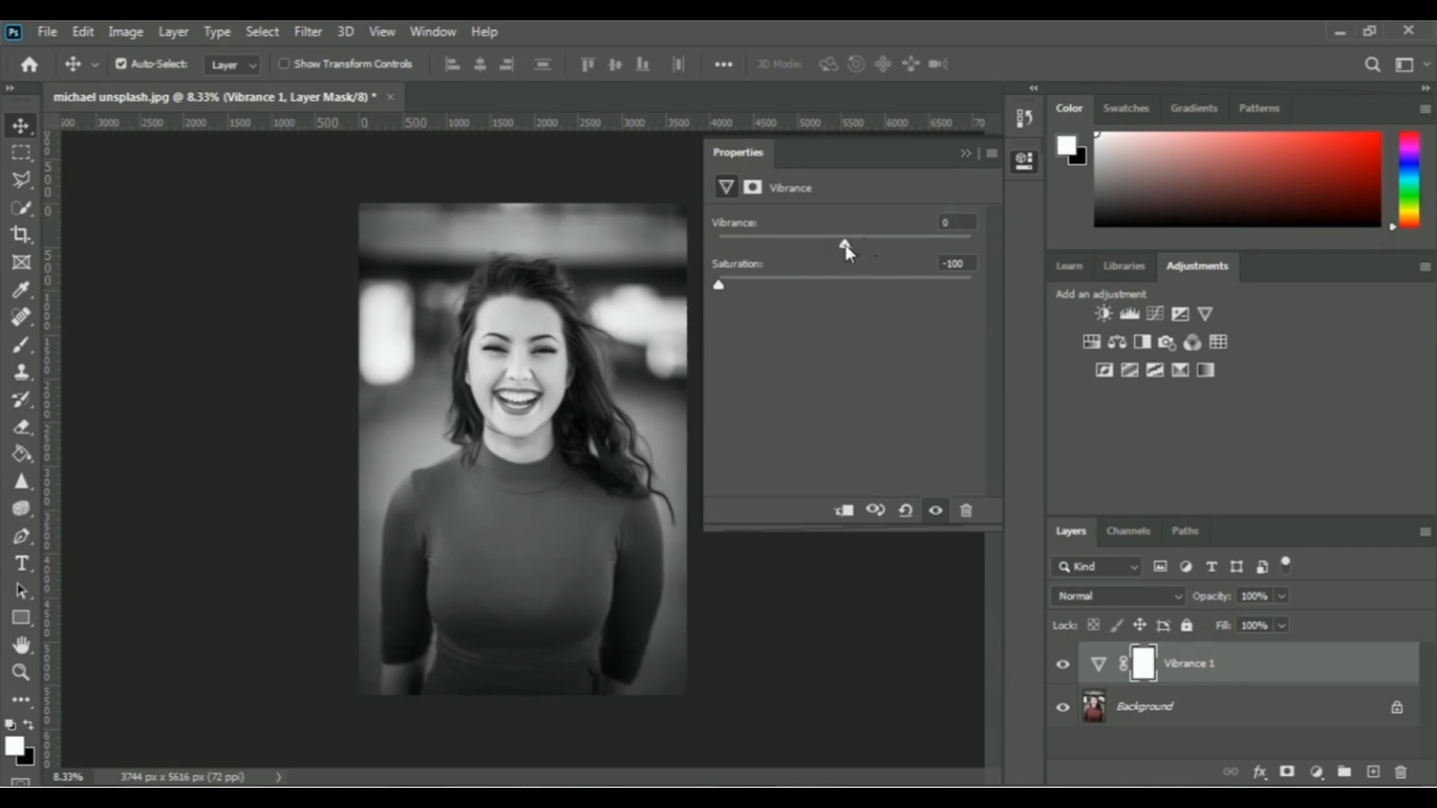
left_click_drag(720, 286, 845, 288)
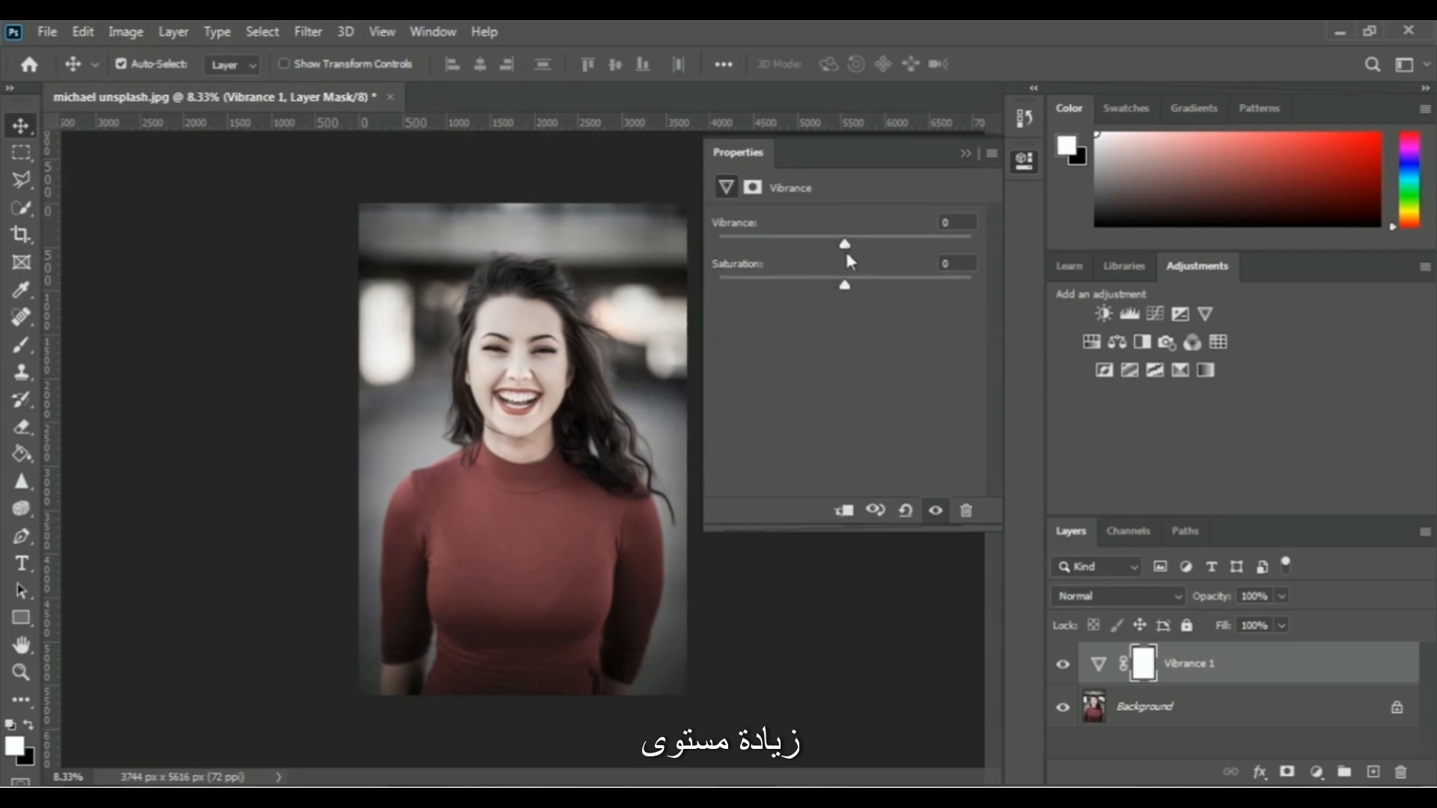
- Intensify the portrait's colours by setting Vibrance to +88 and Saturation to +84
left_click_drag(847, 247, 914, 286)
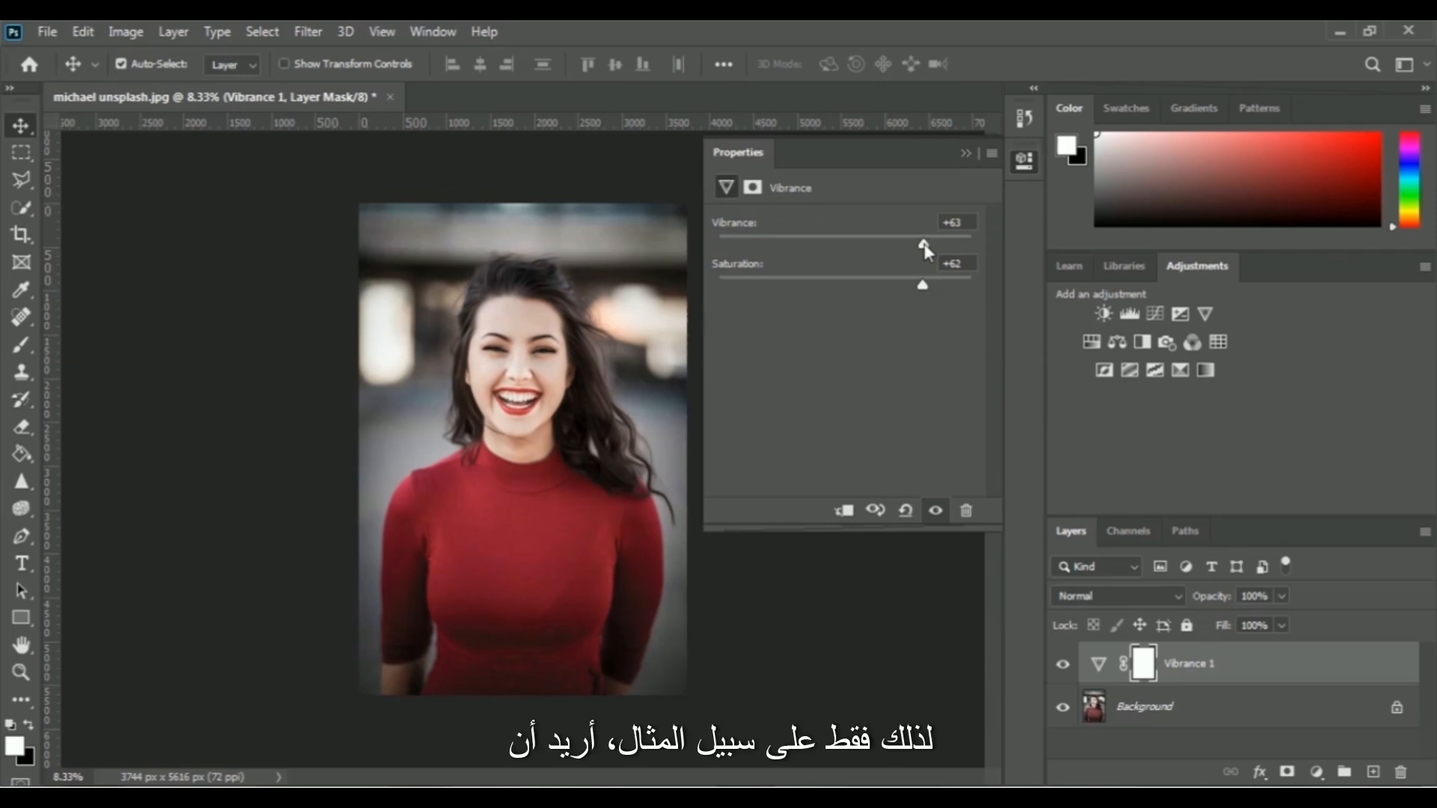
left_click_drag(925, 246, 958, 248)
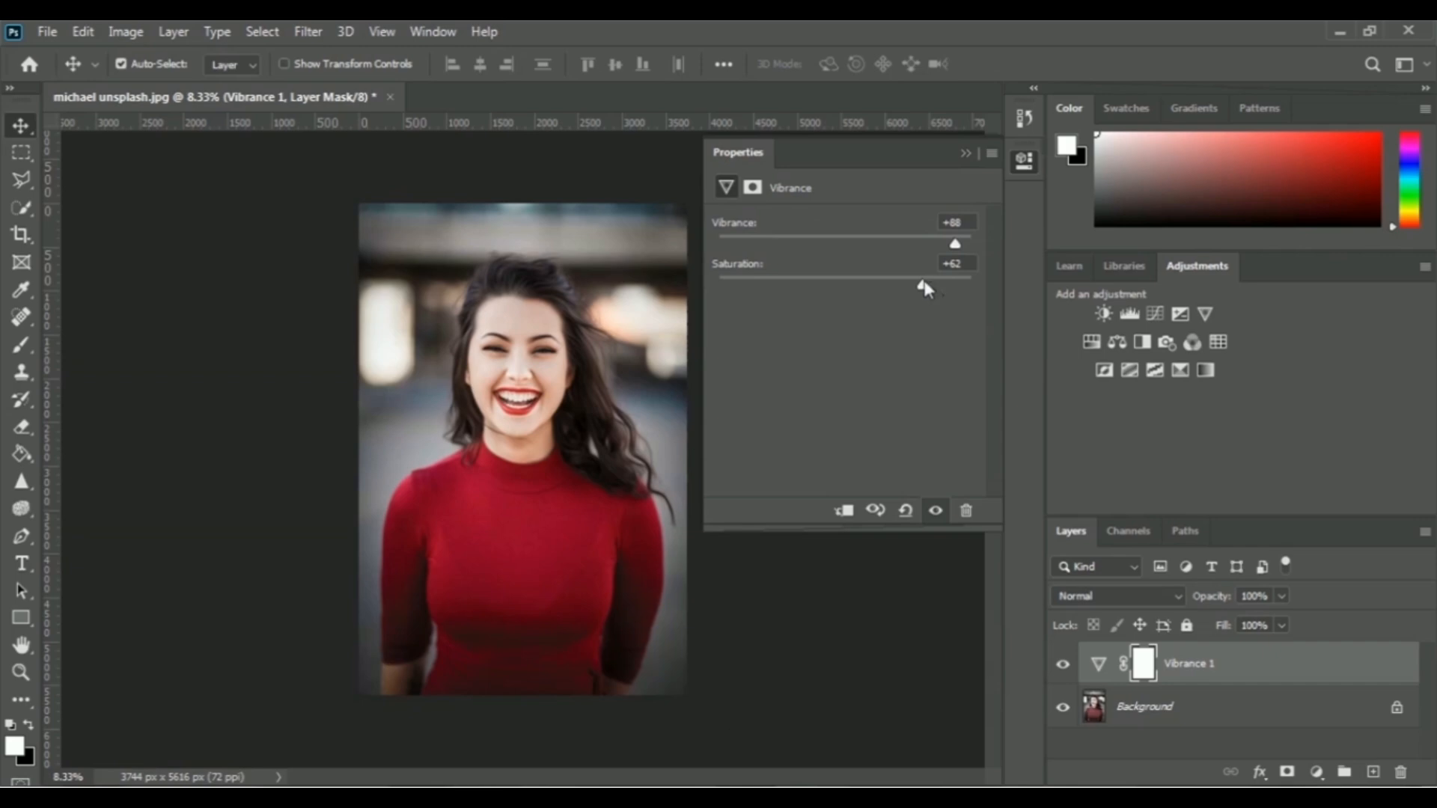
left_click_drag(924, 284, 951, 284)
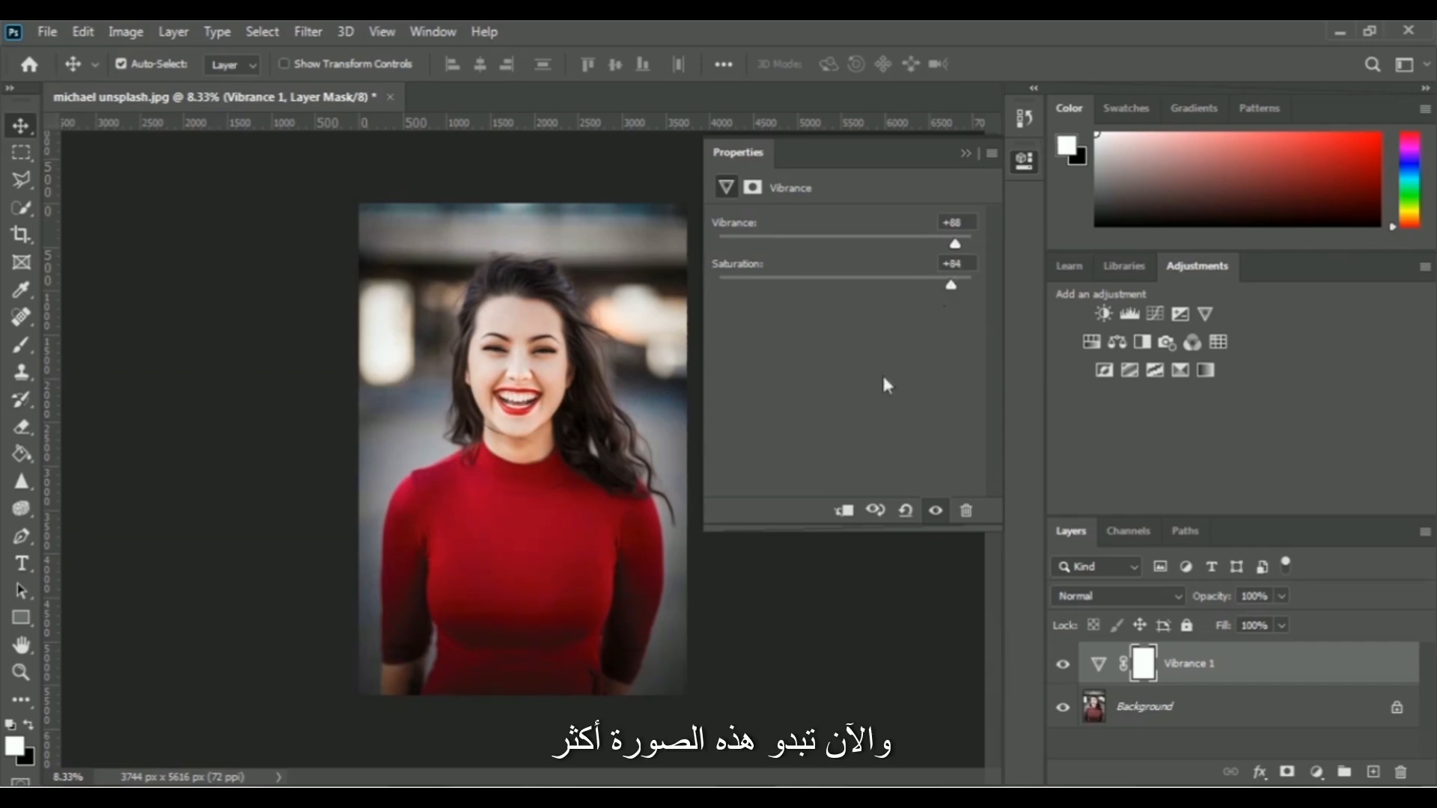